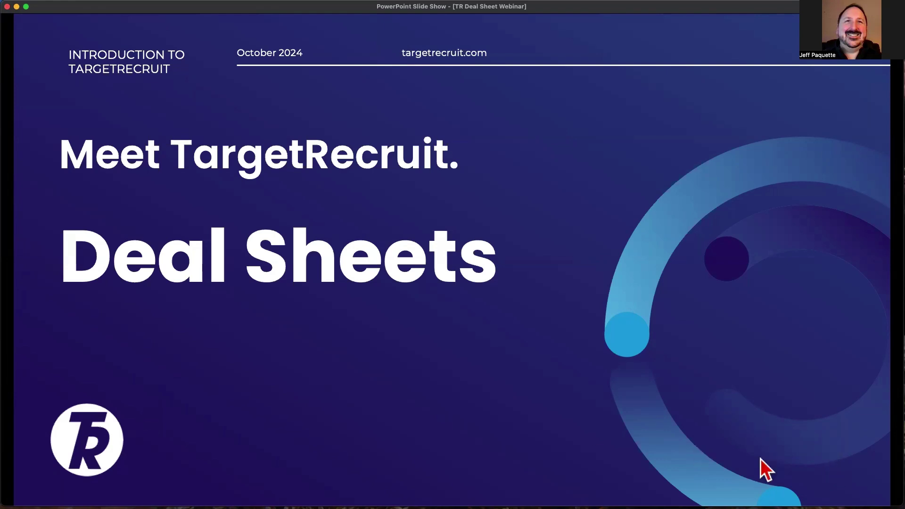
Advance the slide show from the title slide to the Agenda slide
left_click(559, 426)
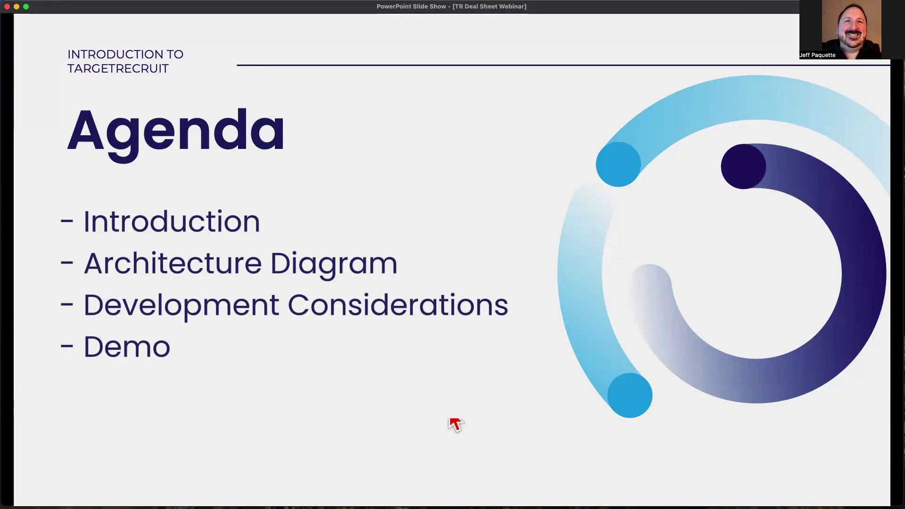
Advance to slide 3, Objects & Workflow, showing Deal Sheet Template, Account / Client and Job Order
key("Right")
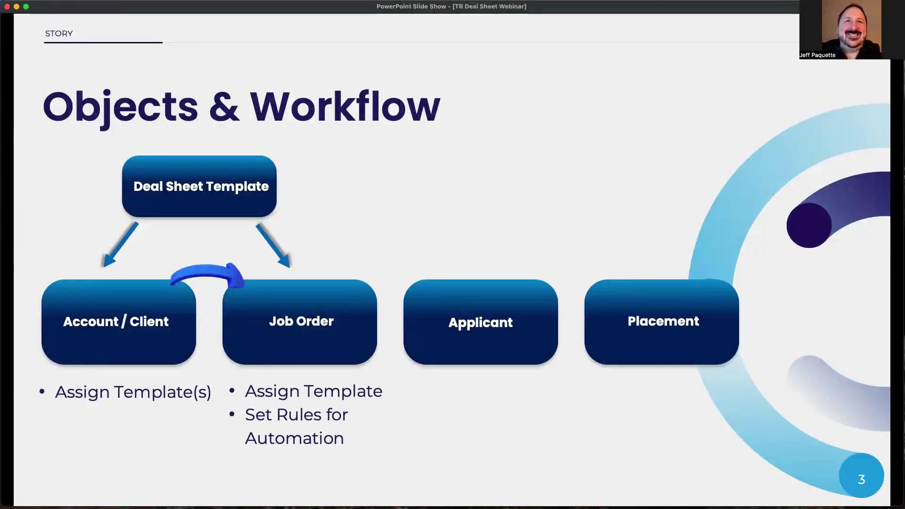
Reveal the Applicant step with its Change Rates, Recalculate margins and Send Pay Package bullets
key("Right")
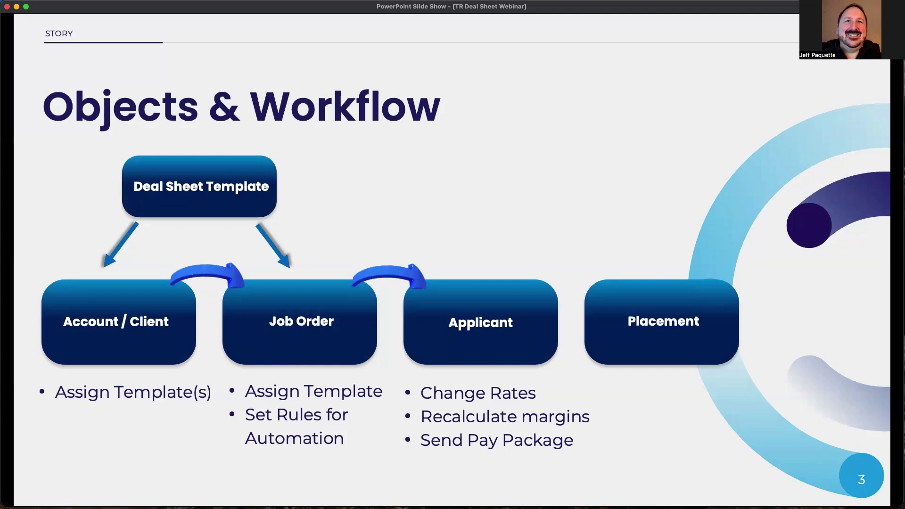
Reveal the Placement step and its Final Margins bullet
key("Right")
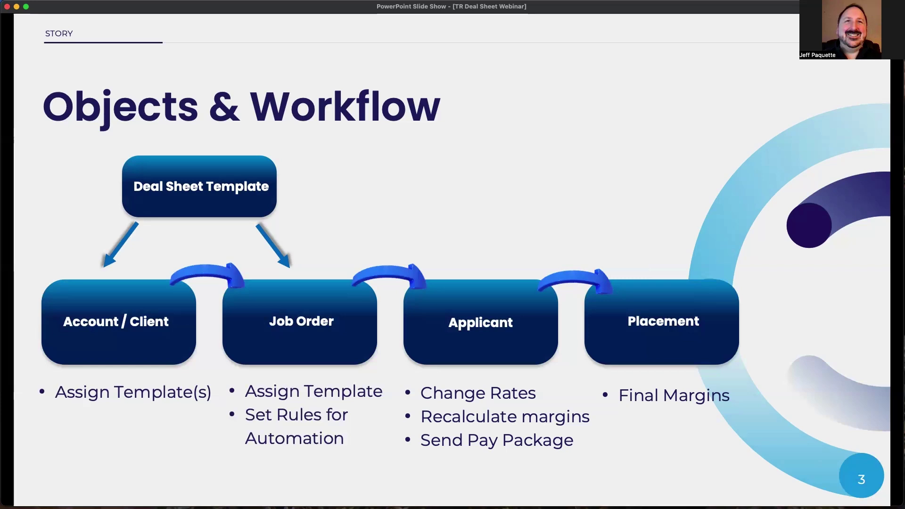
Advance the slide show to slide 4, Development Considerations
key("Right")
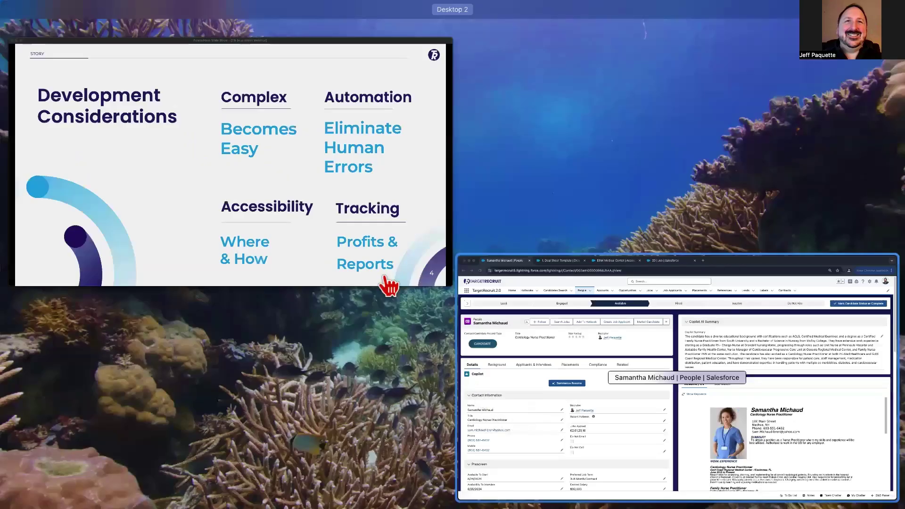
Bring the candidate record full screen and open her Elliot Medical Center Nurse Practitioner, Pediatrics application
left_click(521, 402)
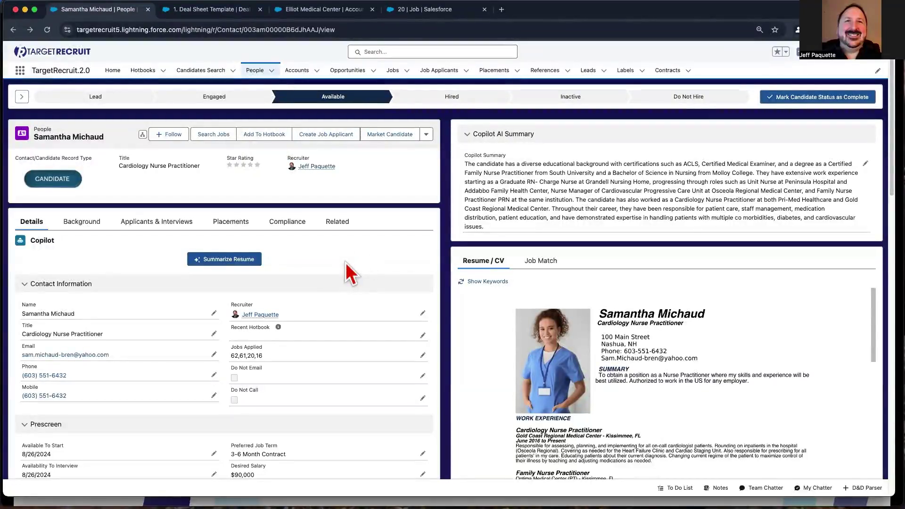
left_click(152, 227)
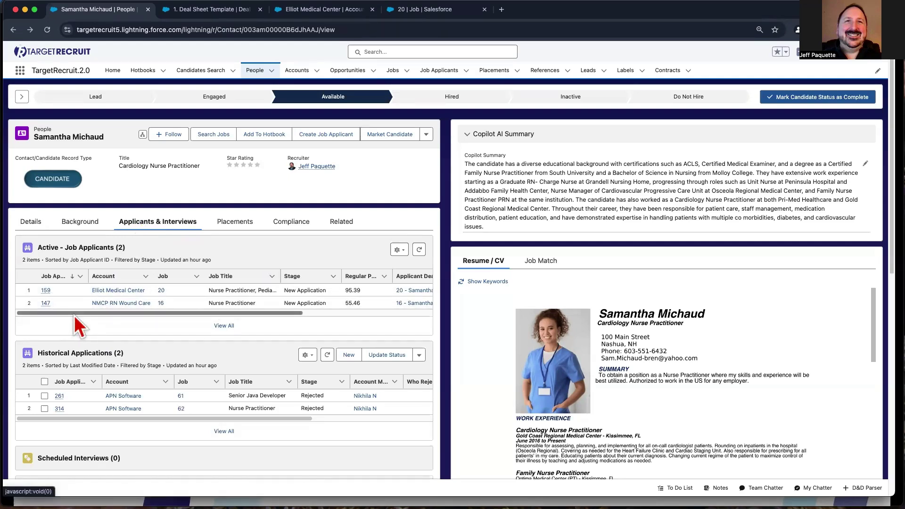
scroll(74, 321, "right", 5)
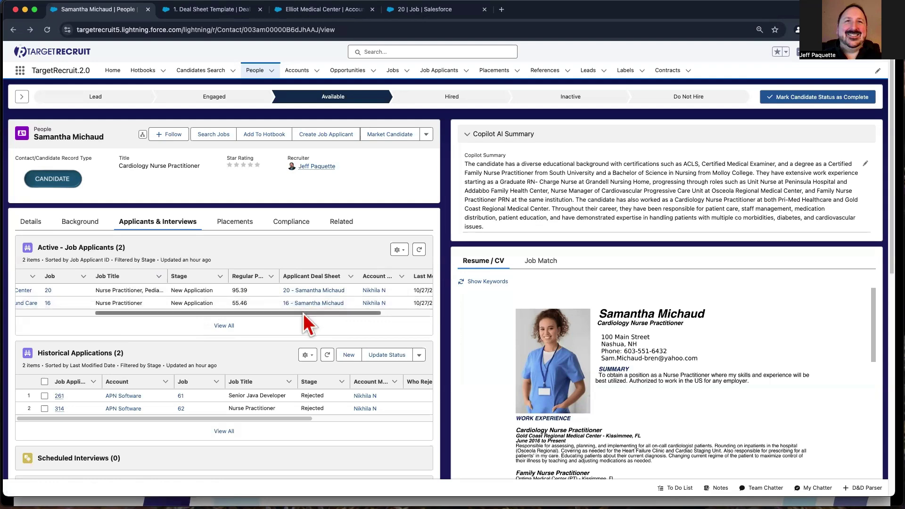
scroll(304, 313, "left", 1)
left_click_drag(305, 313, 227, 316)
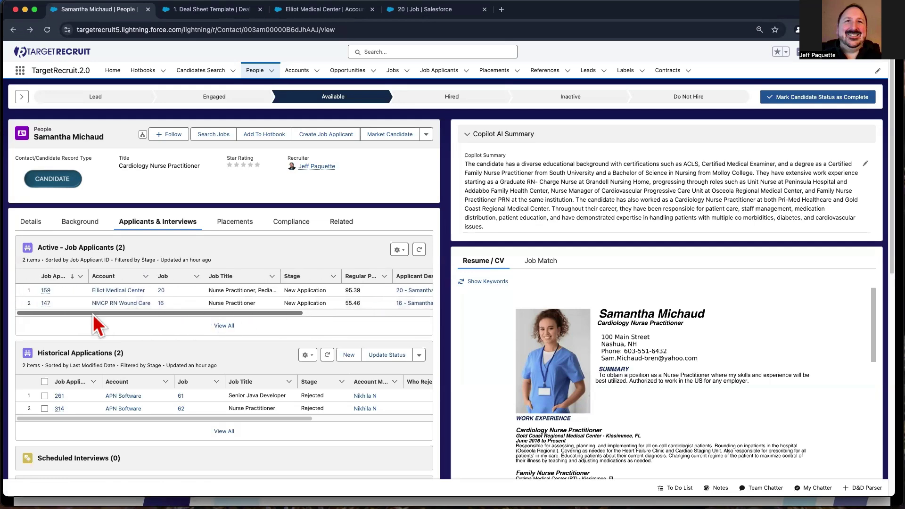
left_click(47, 291)
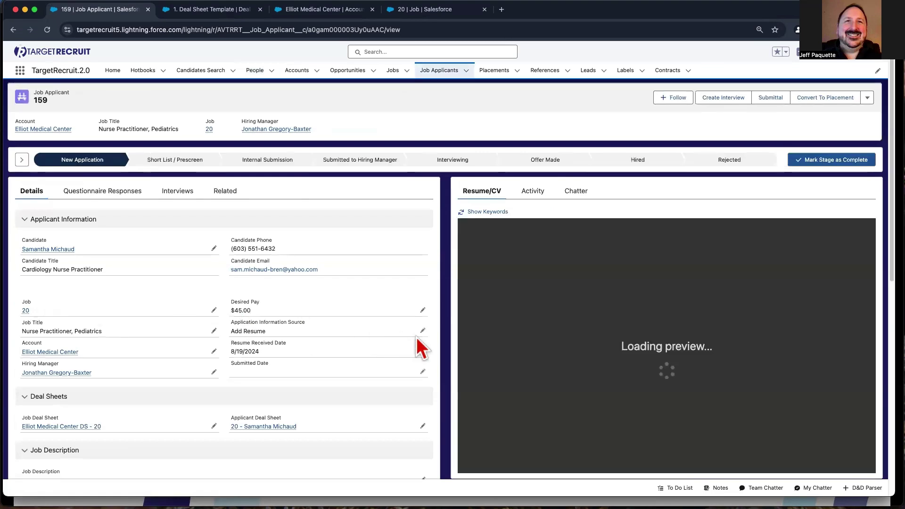
Review the application's Deal Sheet & Pay Package and Rate Details sections, then go back to the candidate
scroll(426, 338, "down", 5)
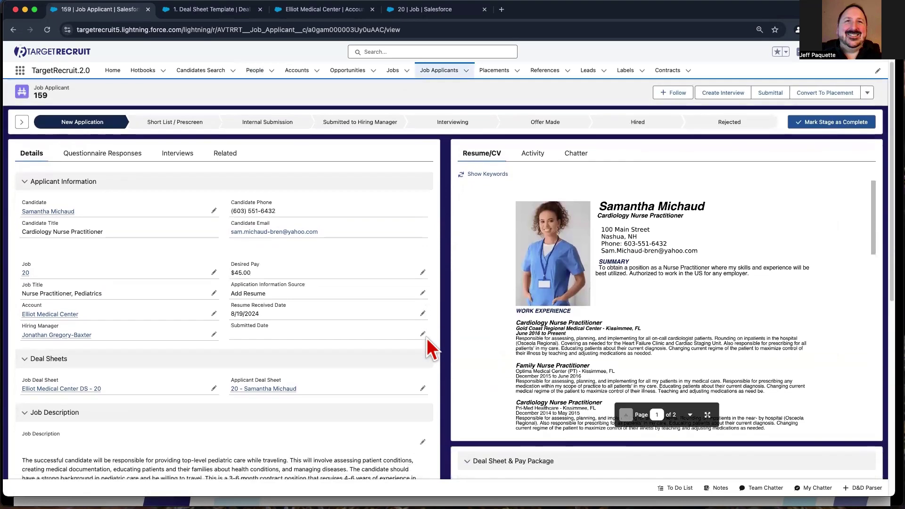
scroll(426, 338, "down", 5)
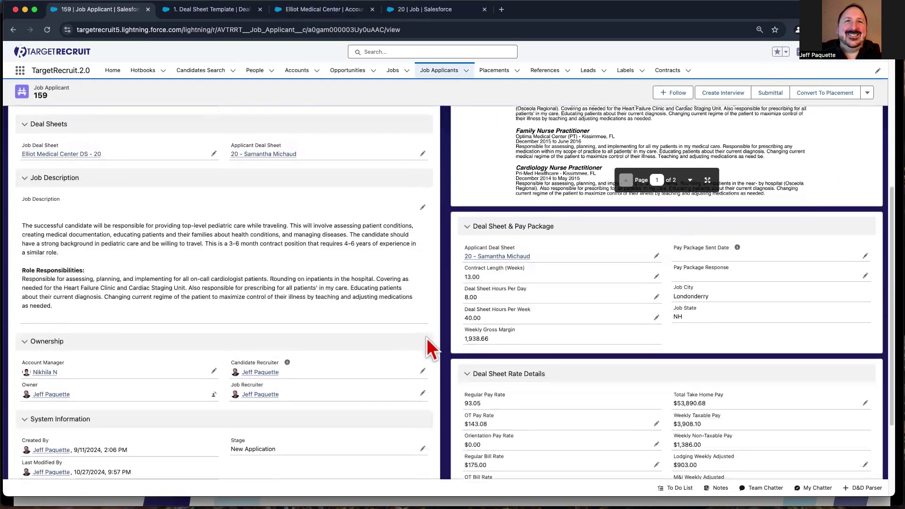
scroll(427, 338, "down", 2)
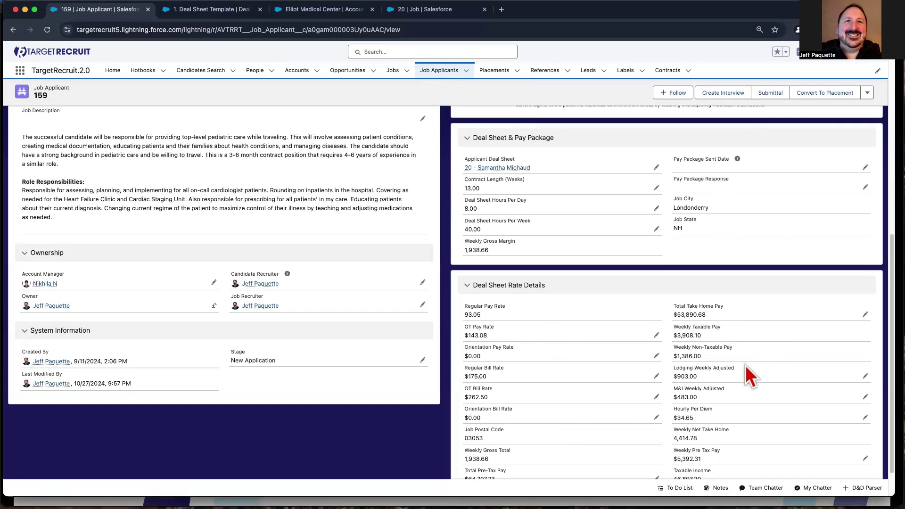
scroll(641, 356, "up", 3)
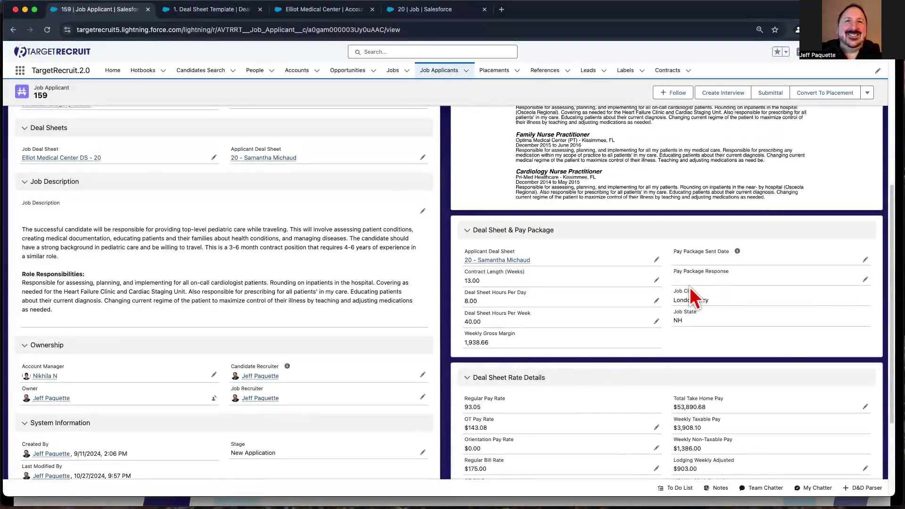
scroll(613, 297, "up", 1)
scroll(547, 318, "up", 2)
scroll(491, 330, "down", 4)
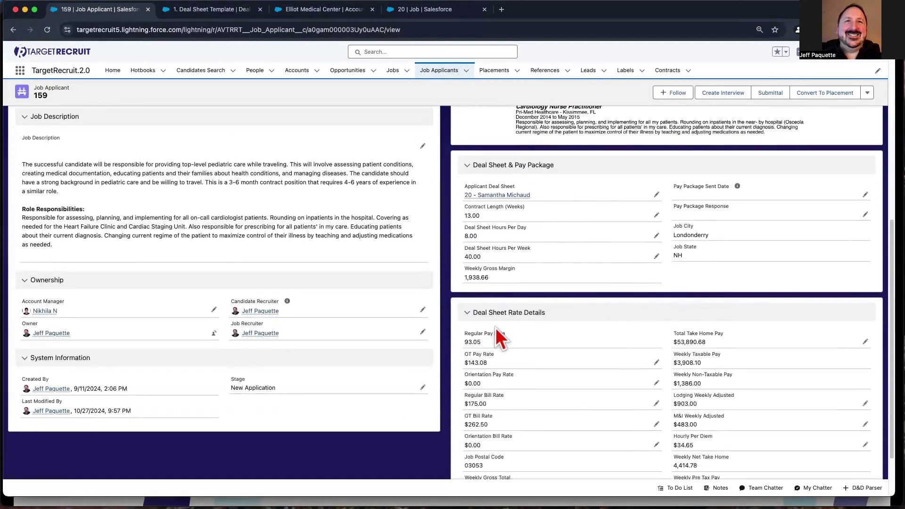
scroll(495, 327, "up", 10)
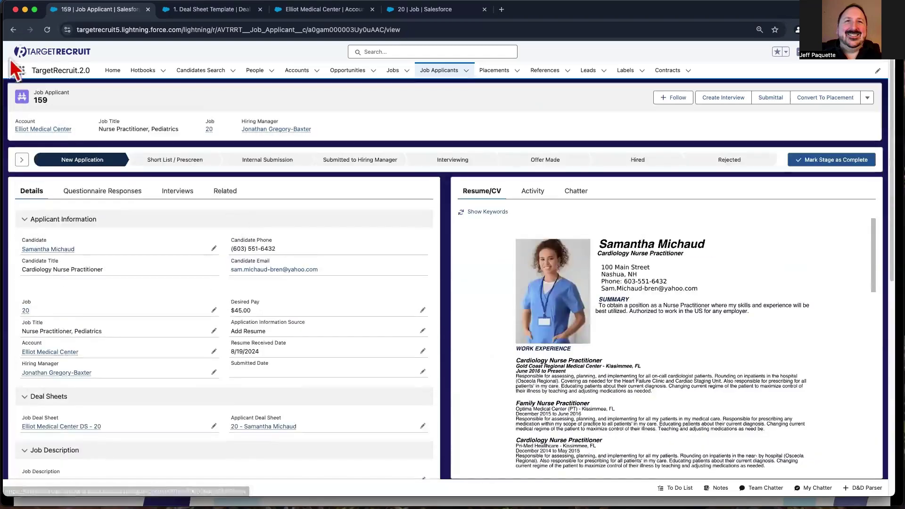
left_click(13, 29)
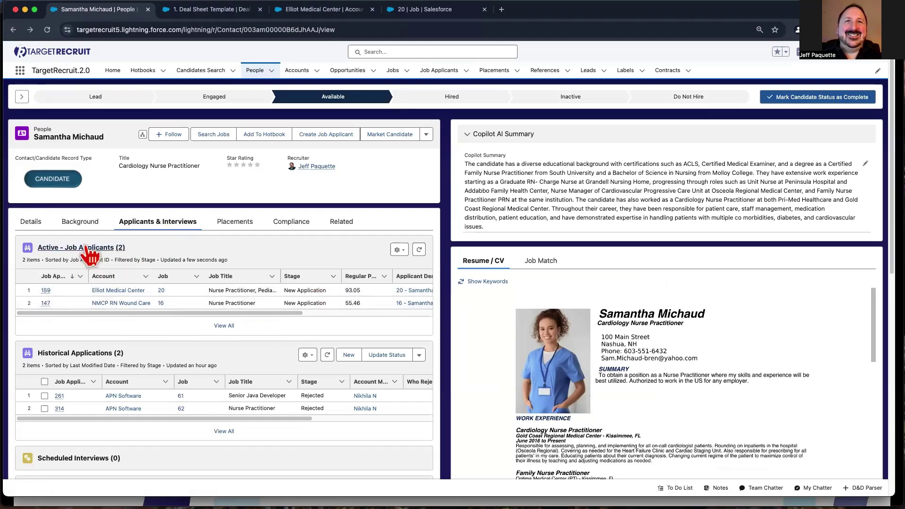
Switch to the '1. Deal Sheet Template' tab listing the 28 deal sheet templates
left_click(220, 13)
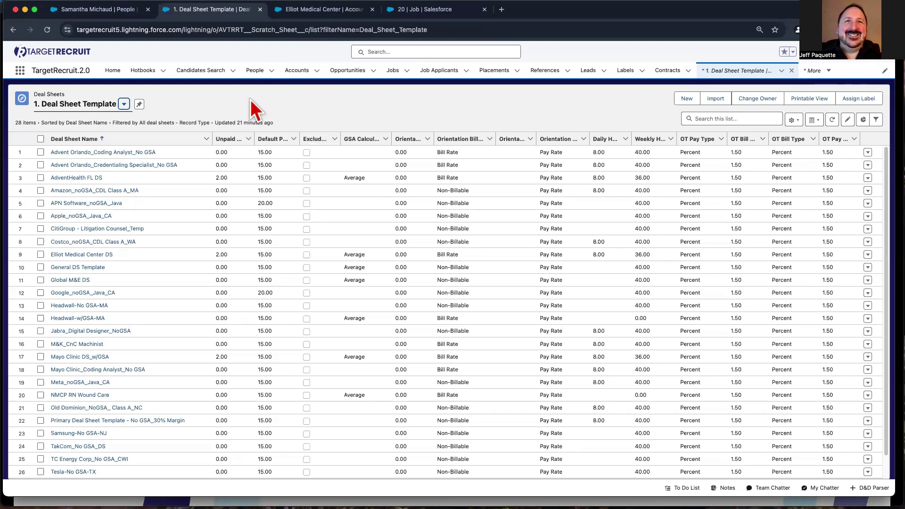
left_click(124, 104)
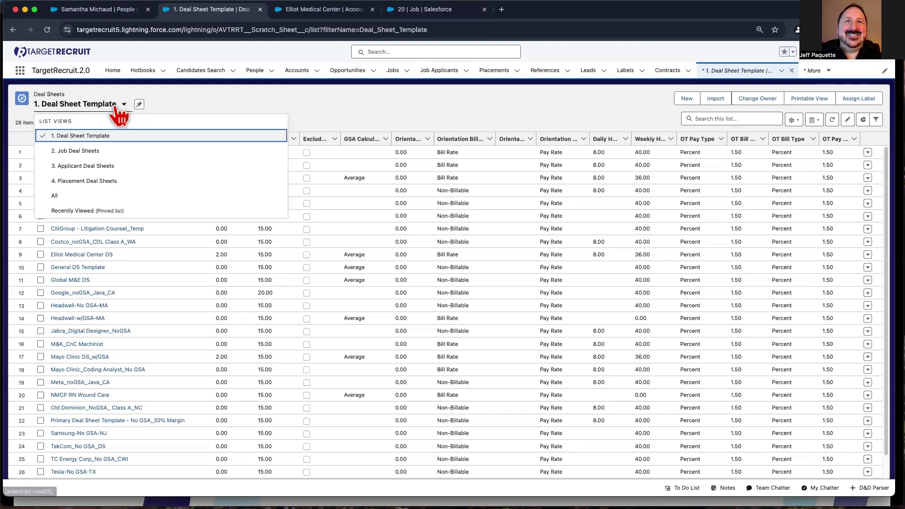
left_click(124, 150)
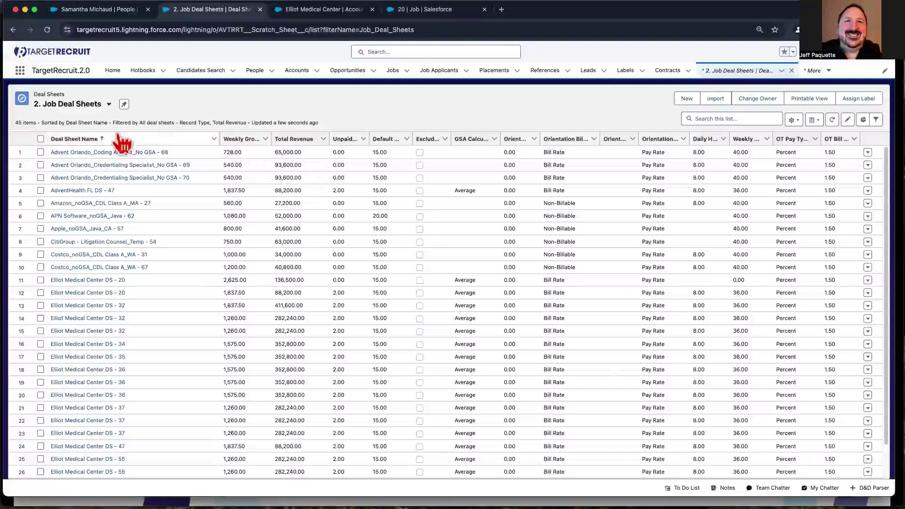
left_click(109, 104)
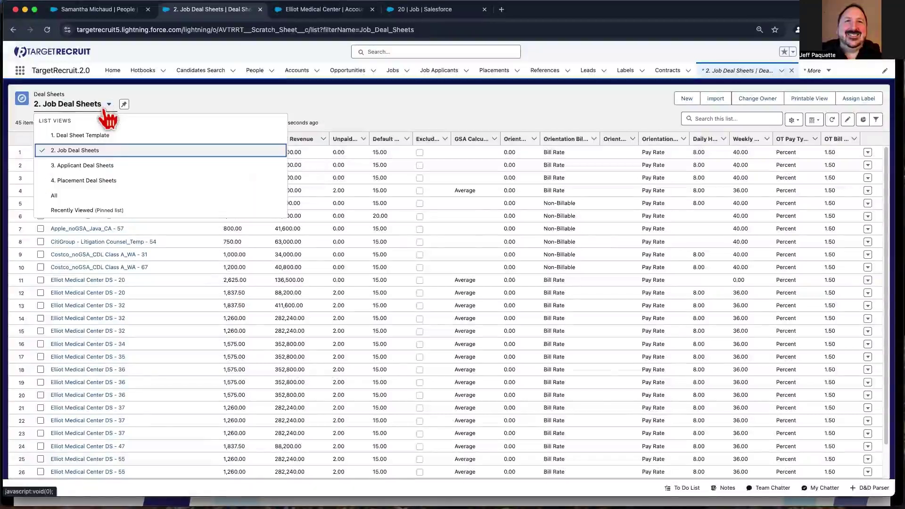
left_click(112, 166)
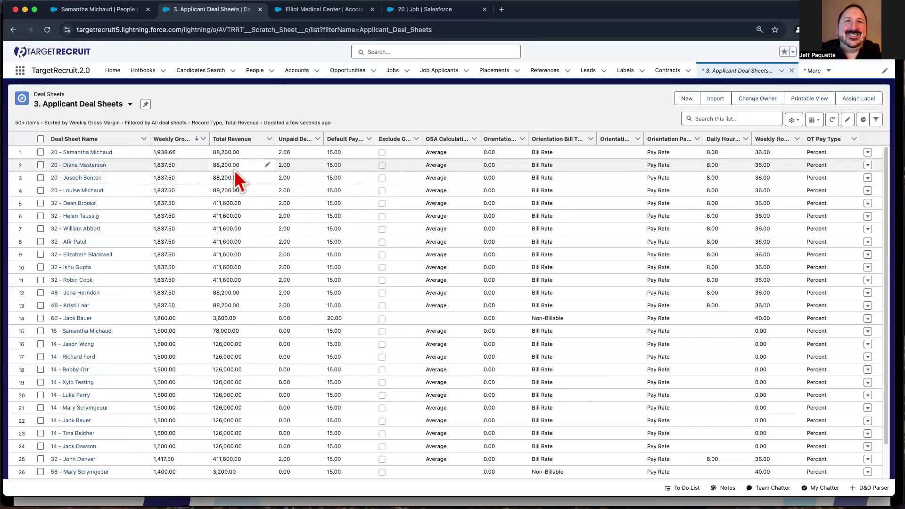
left_click(129, 106)
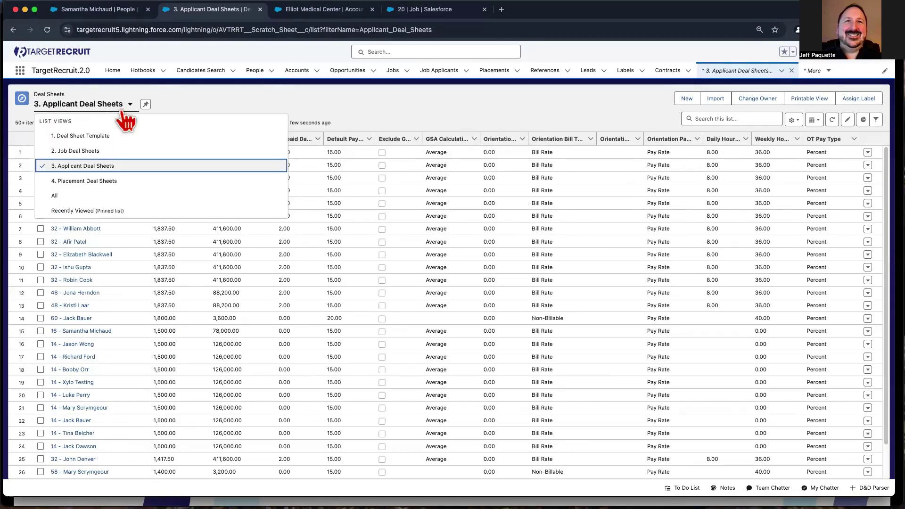
left_click(113, 134)
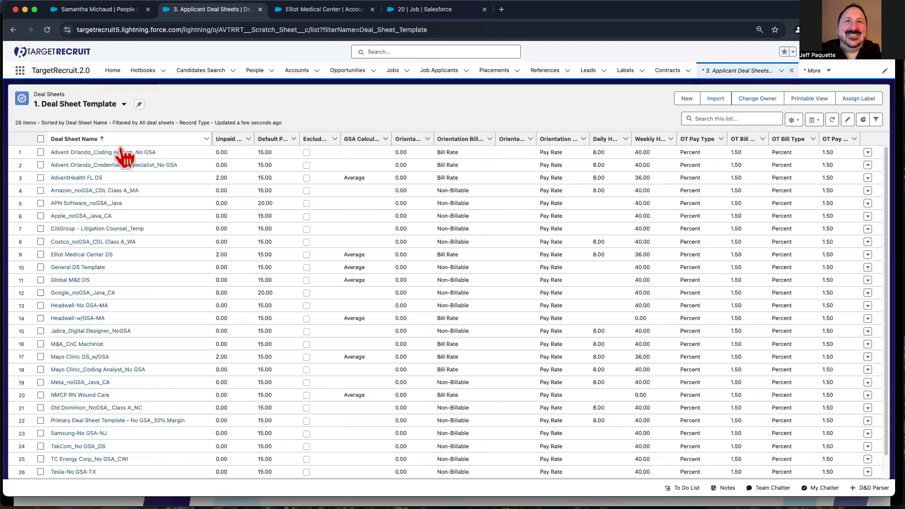
Try inline edits of the first template's Unpaid and Orientation values, leaving them unchanged
left_click(246, 152)
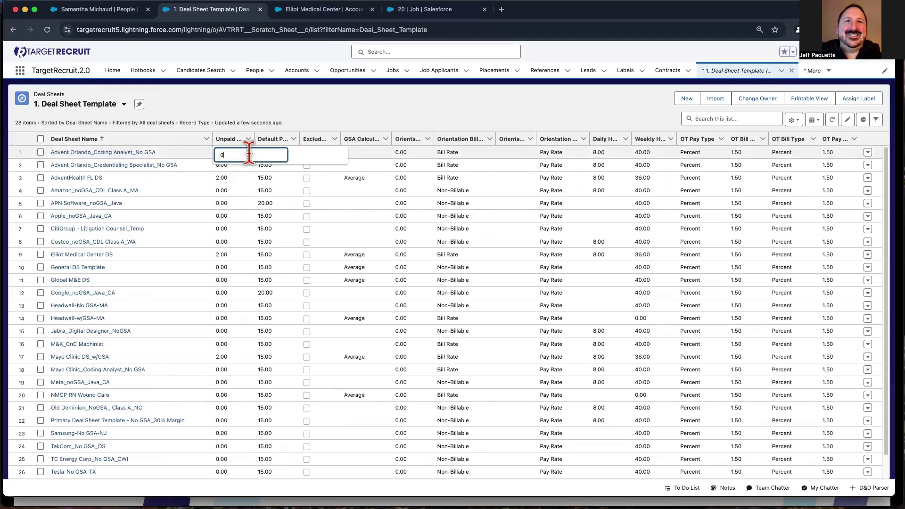
left_click(319, 122)
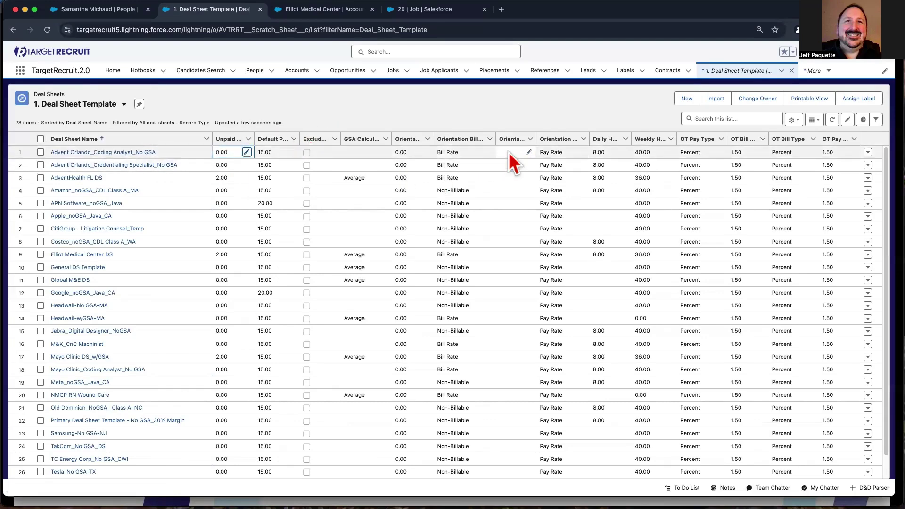
left_click(528, 153)
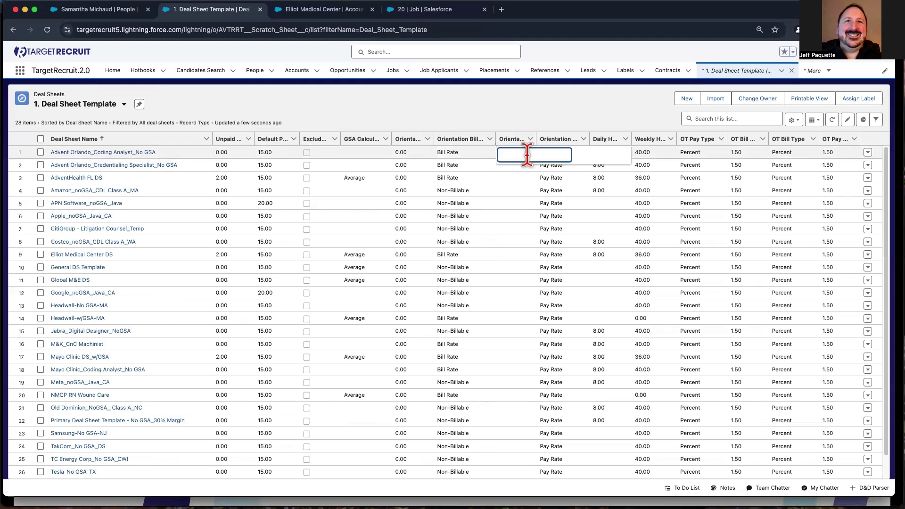
left_click(516, 118)
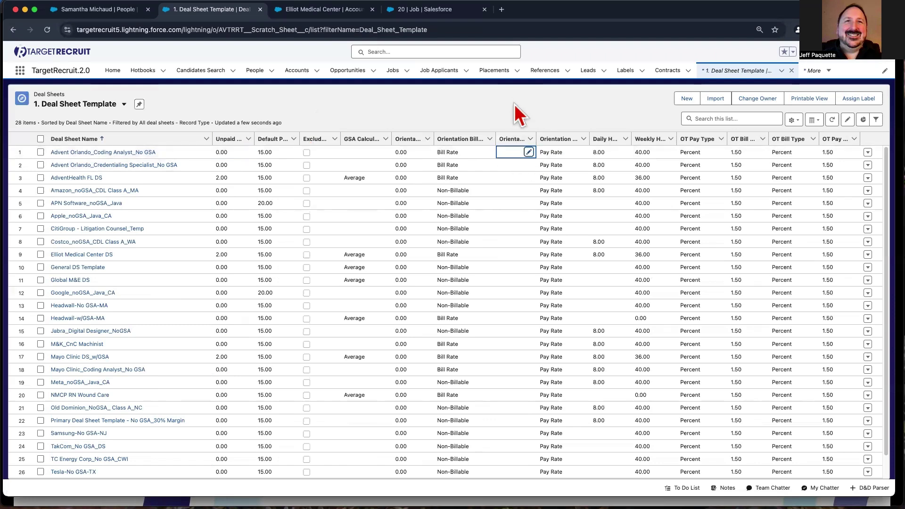
Select the first eight deal sheets, start a bulk Orientation edit, then cancel it
left_click(40, 152)
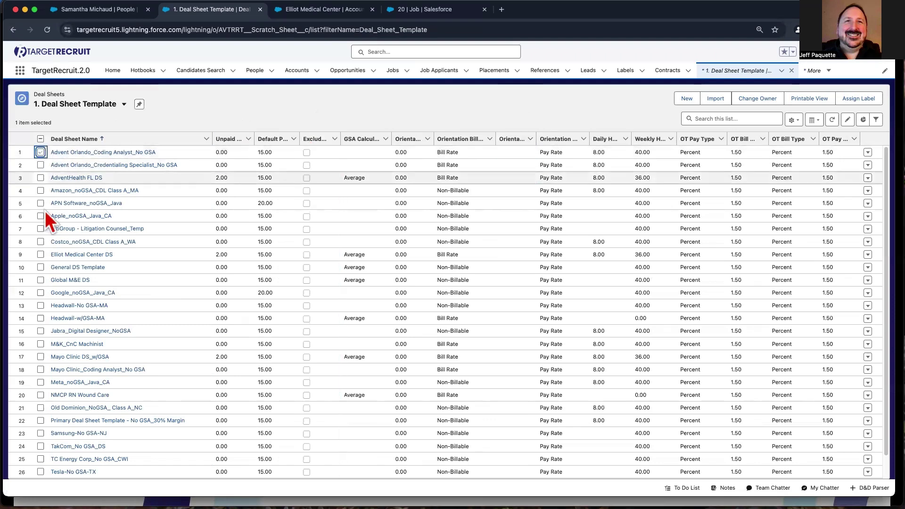
left_click(40, 241, "shift")
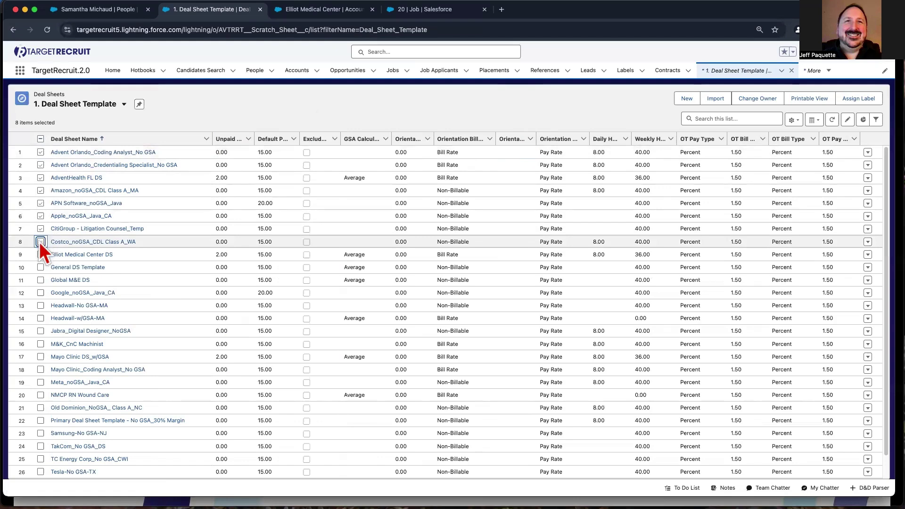
left_click(528, 153)
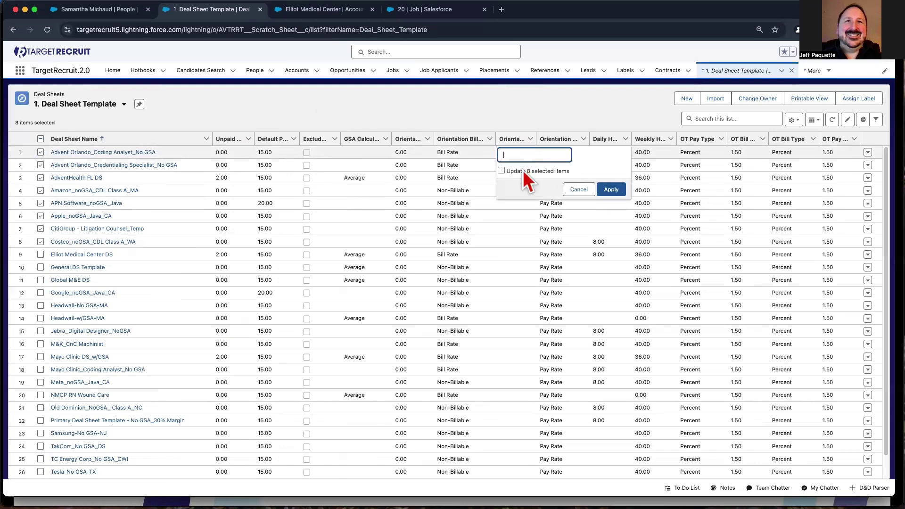
left_click(501, 171)
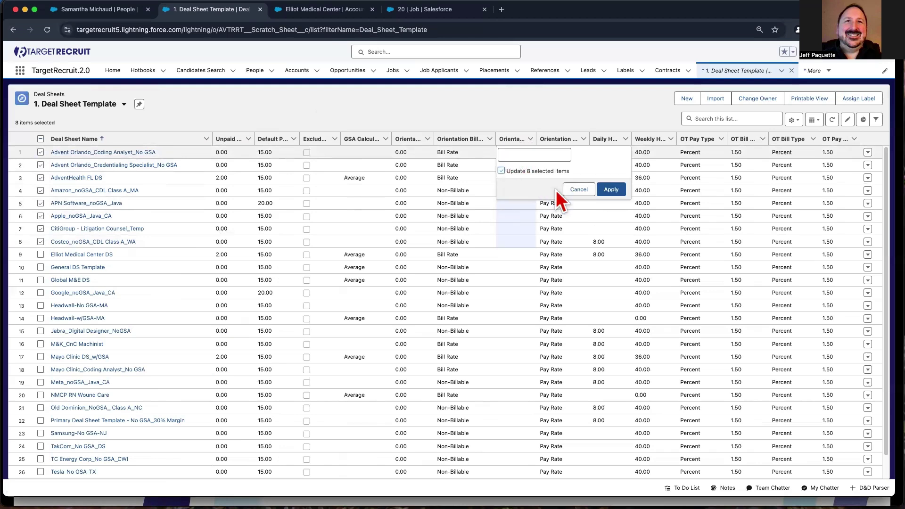
left_click(576, 191)
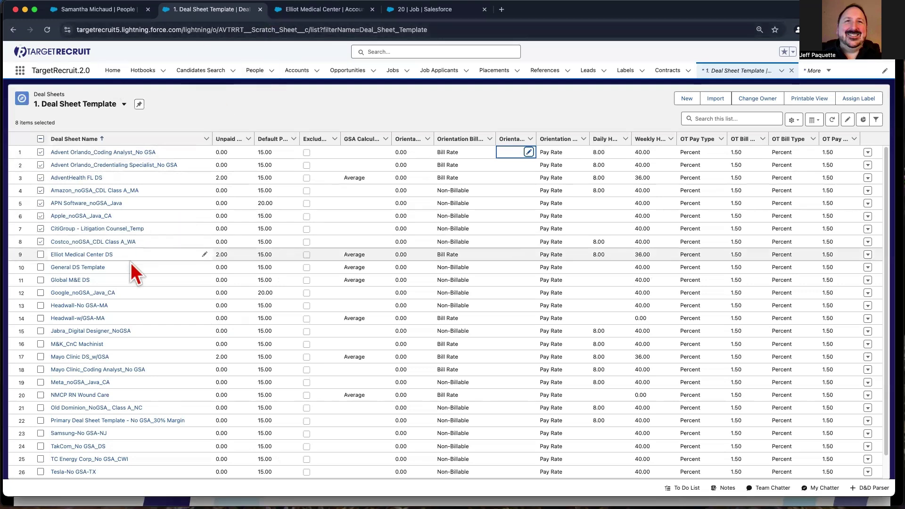
left_click(83, 255)
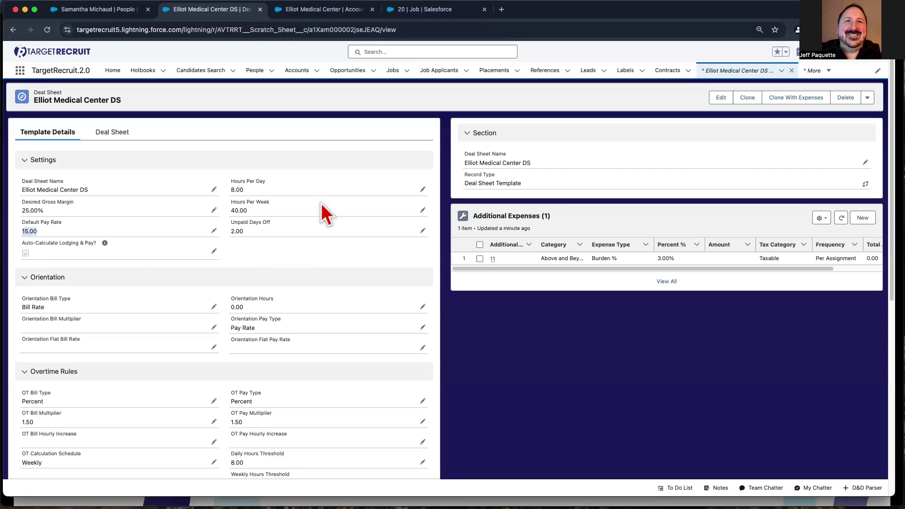
scroll(321, 200, "down", 1)
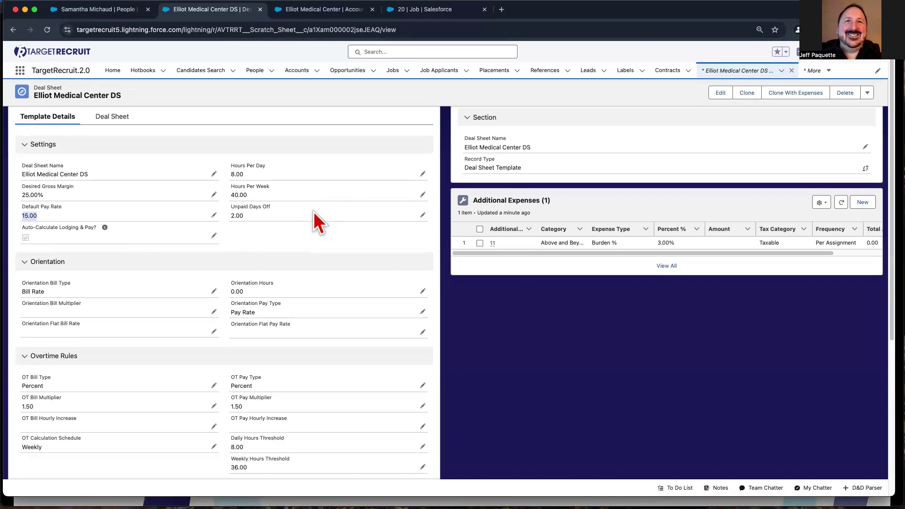
scroll(313, 211, "down", 1)
scroll(228, 296, "down", 1)
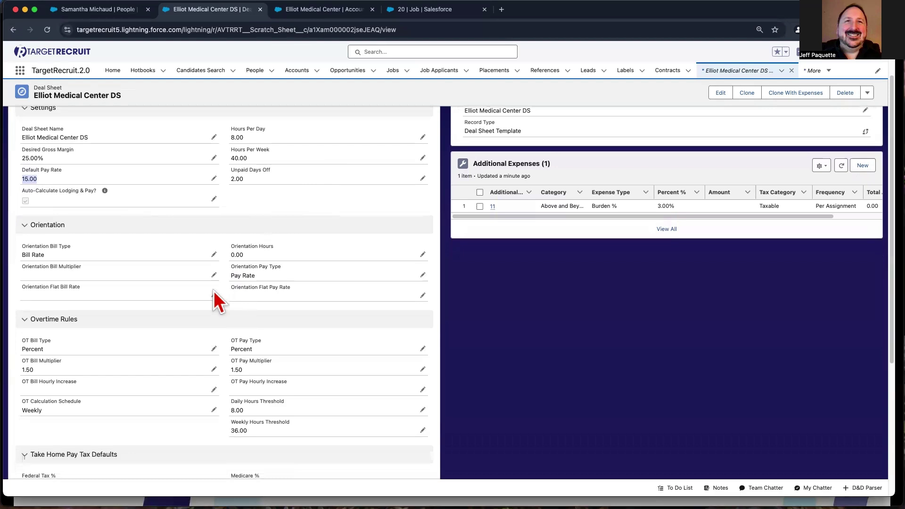
scroll(215, 292, "down", 1)
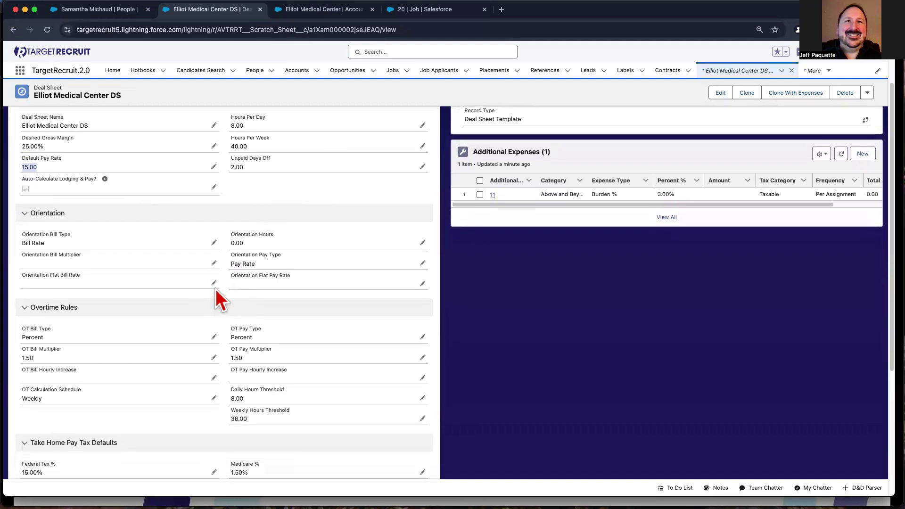
scroll(218, 296, "down", 3)
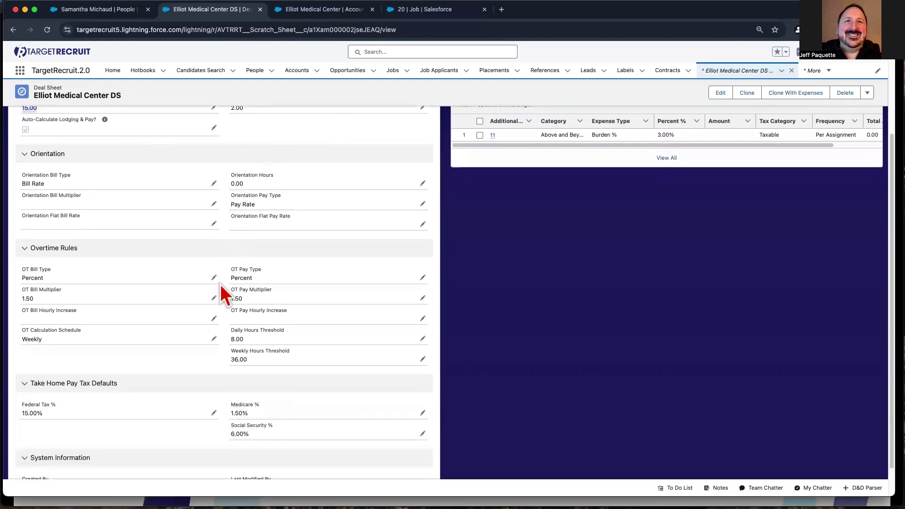
scroll(233, 320, "down", 2)
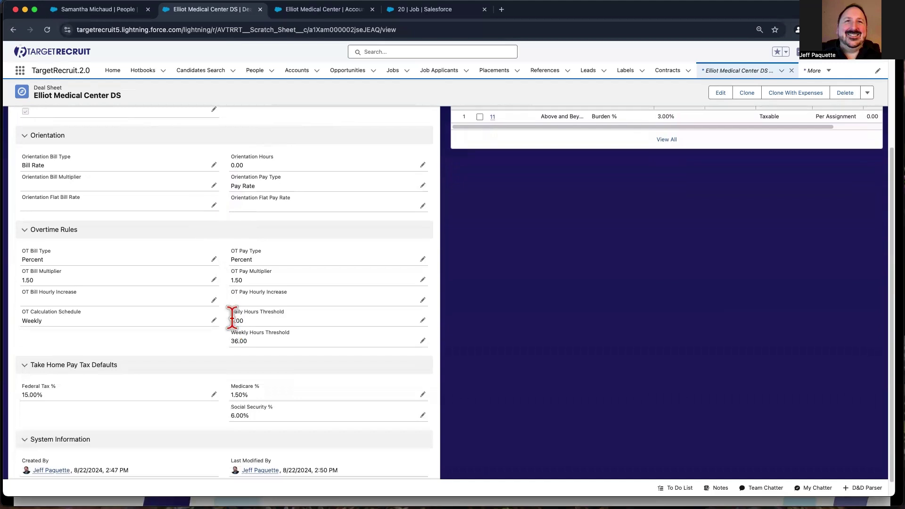
scroll(232, 319, "down", 1)
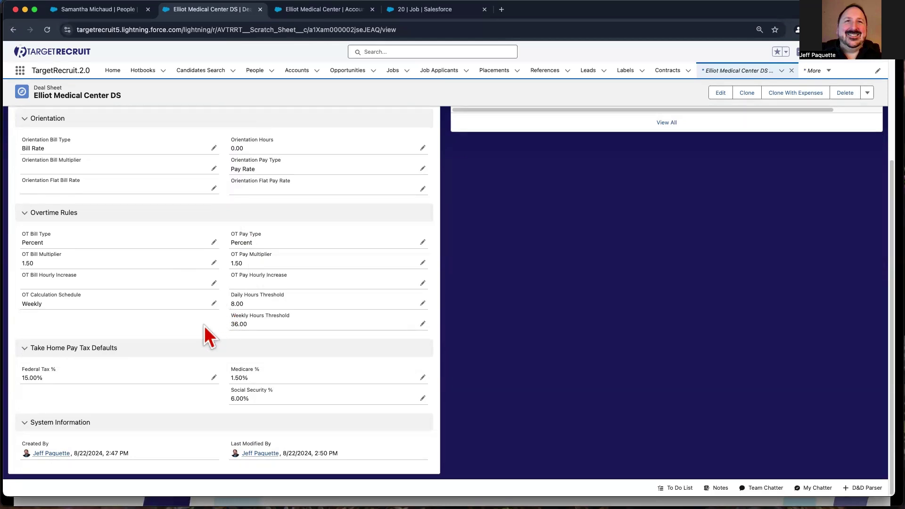
left_click_drag(243, 306, 229, 301)
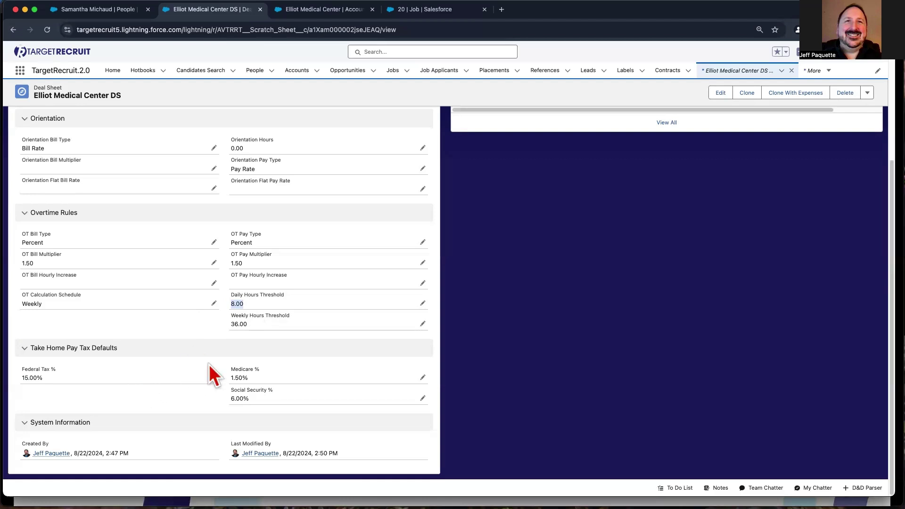
scroll(213, 372, "up", 3)
scroll(218, 373, "up", 3)
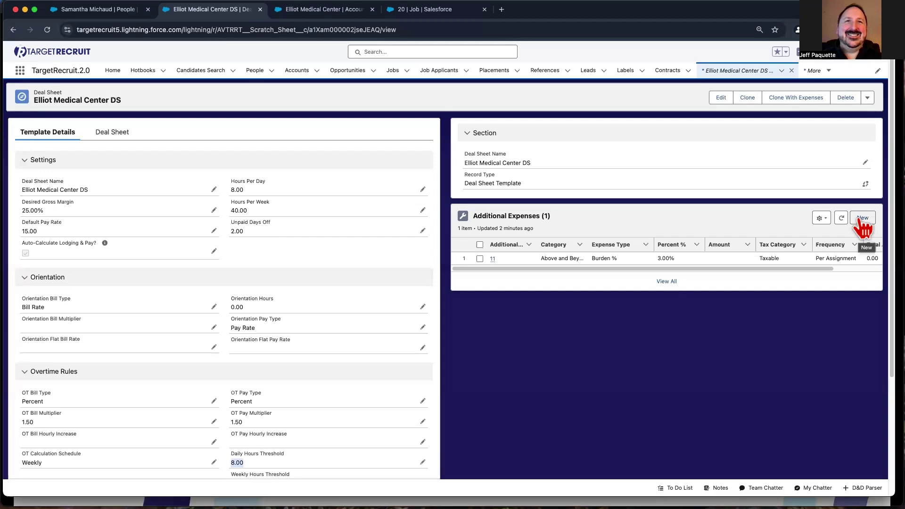
Start a new additional expense and inspect its type, category, Amount and Percent % fields
left_click(861, 219)
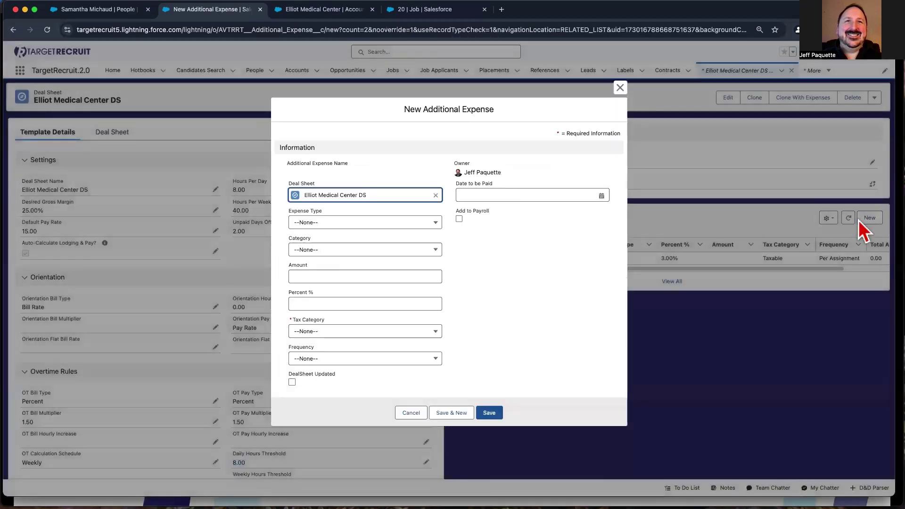
left_click(381, 225)
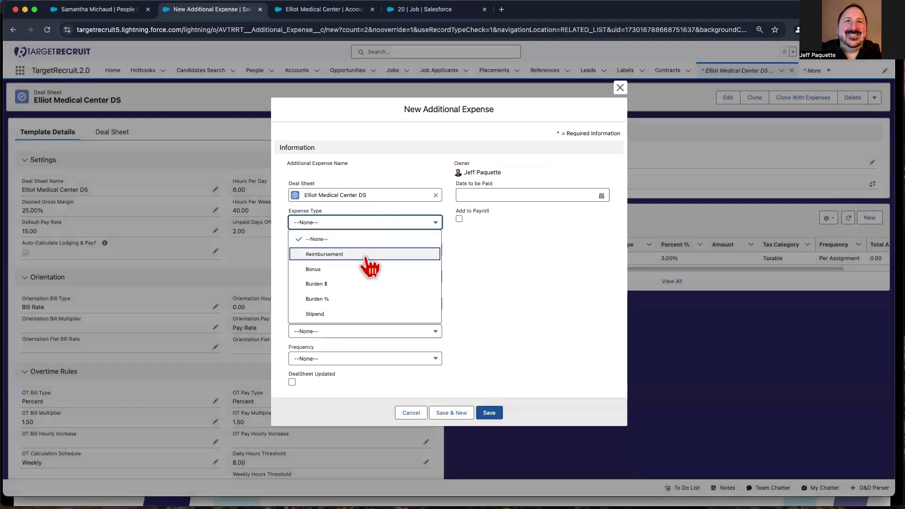
left_click(454, 256)
left_click(354, 250)
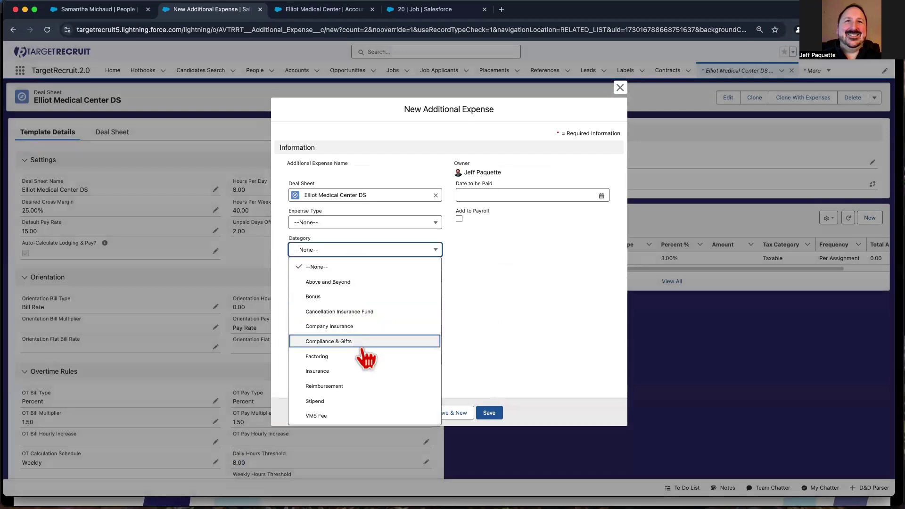
left_click(472, 285)
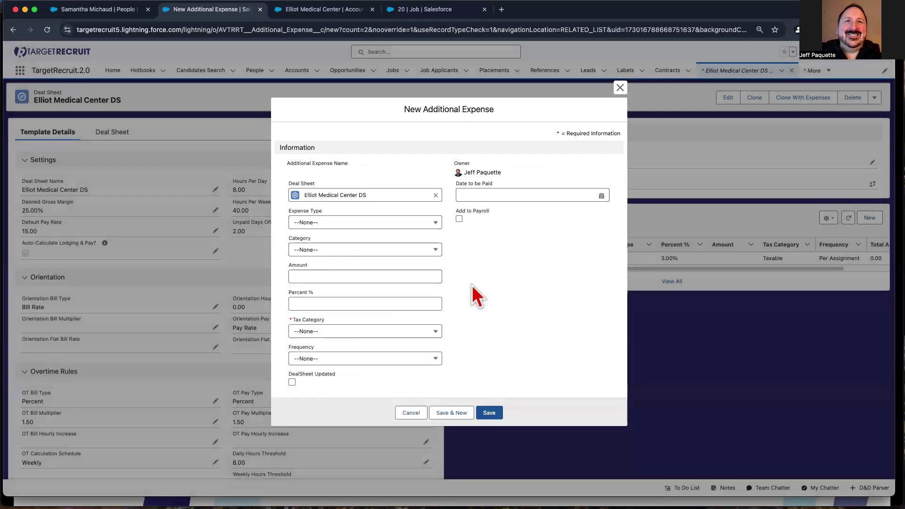
left_click(369, 277)
left_click(326, 303)
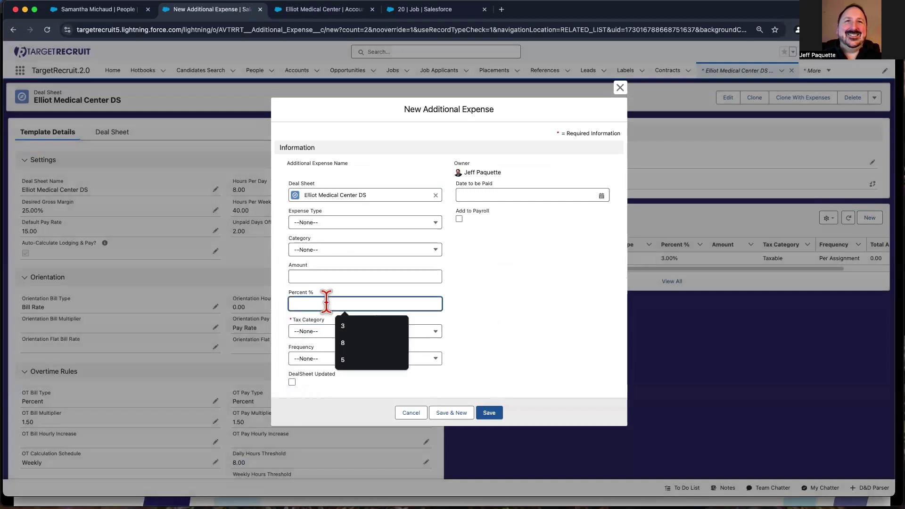
Check the tax category, frequency and payment date options, then cancel the expense unsaved
left_click(370, 332)
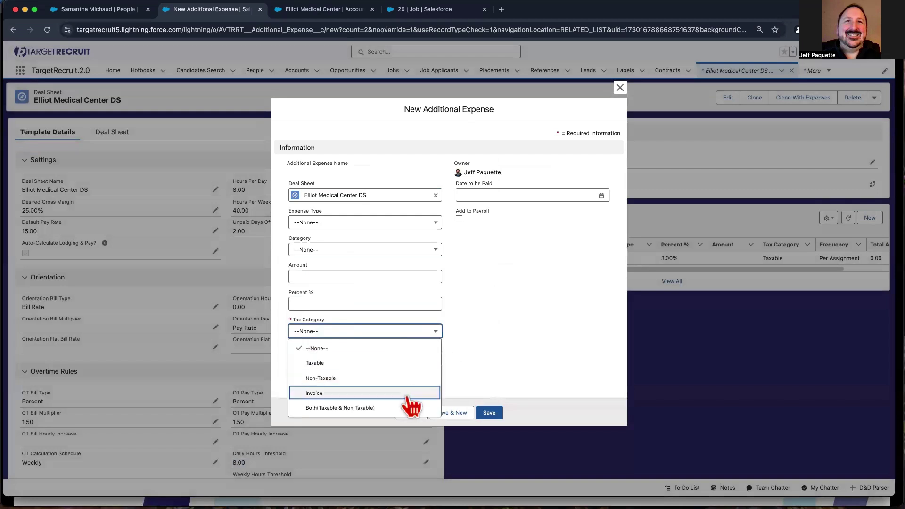
left_click(471, 373)
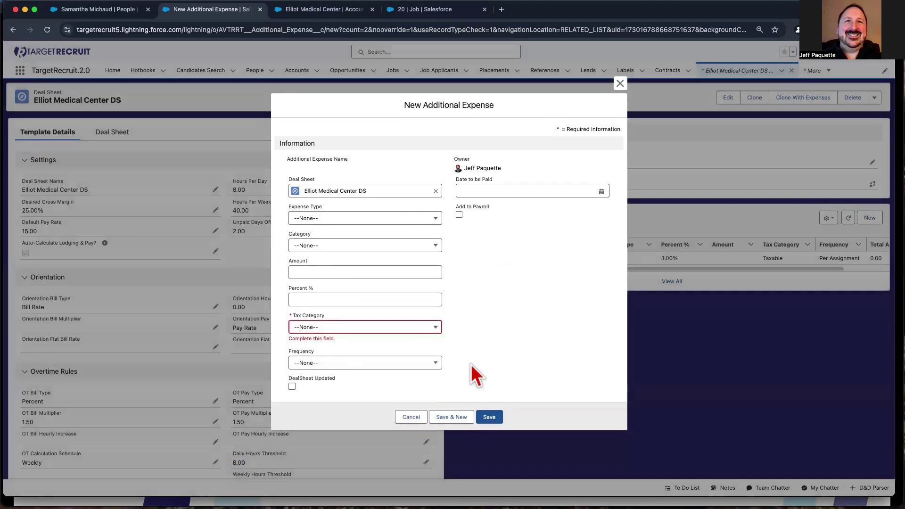
left_click(402, 365)
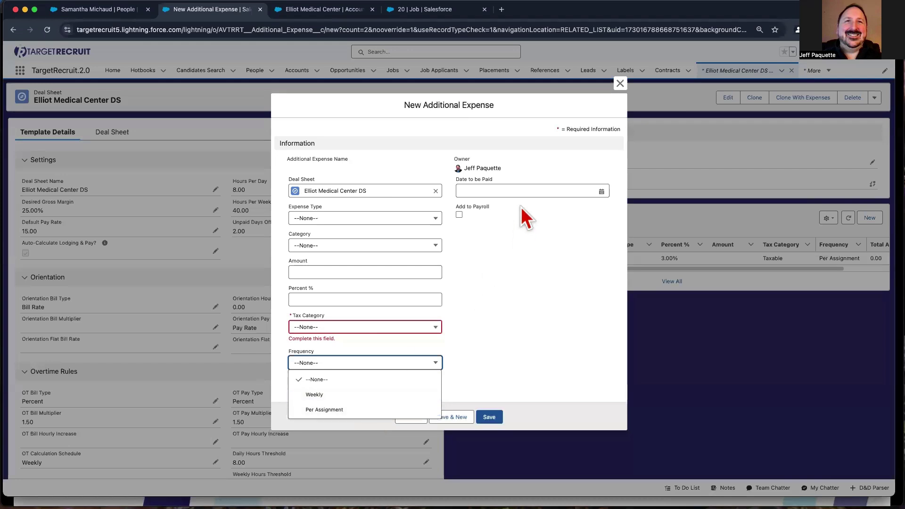
left_click(519, 189)
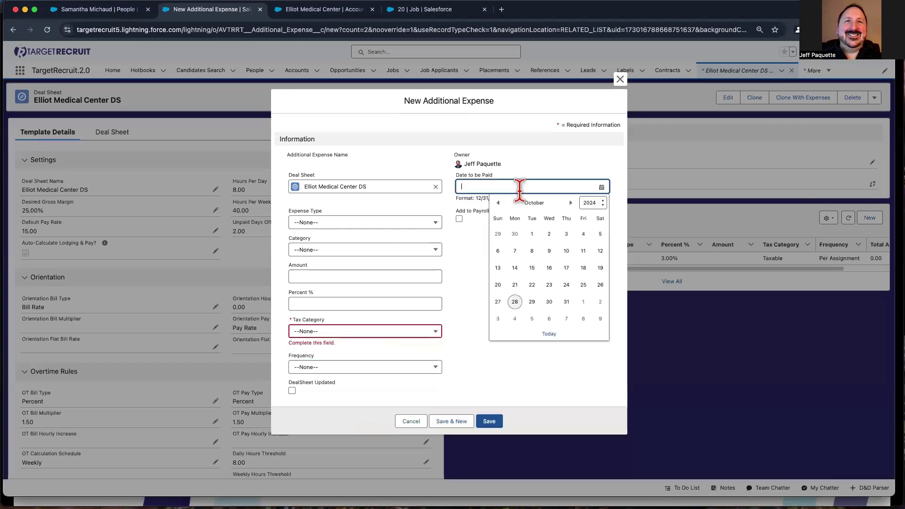
left_click(473, 236)
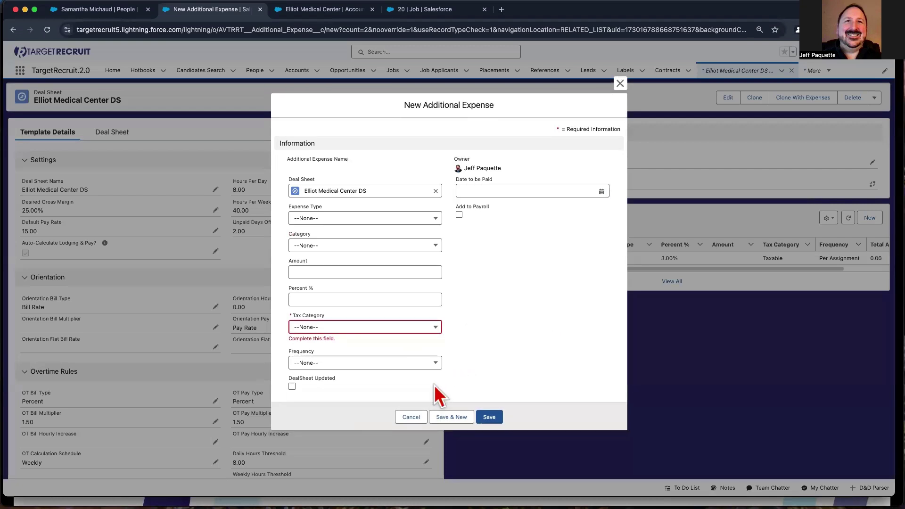
left_click(410, 416)
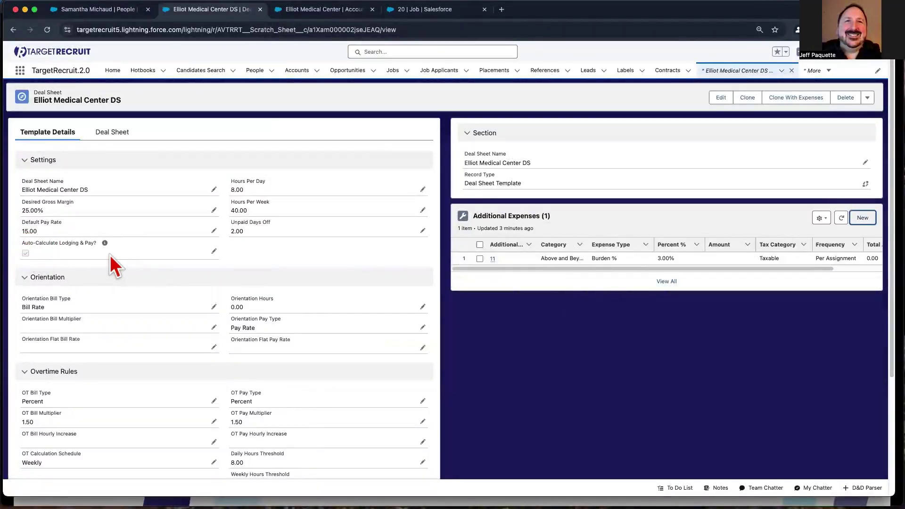
Check which deal sheet template the Elliot Medical Center account's Financials section lists
mouse_move(105, 243)
left_click(301, 15)
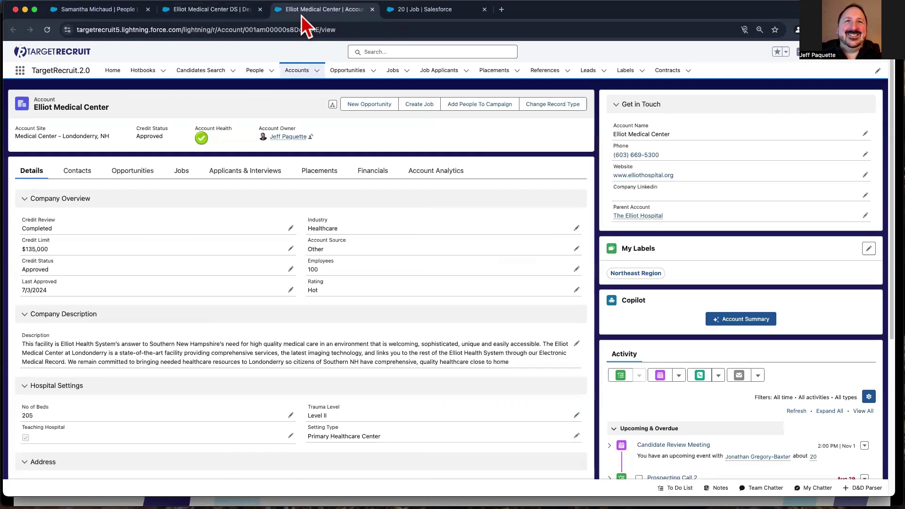
scroll(297, 192, "down", 2)
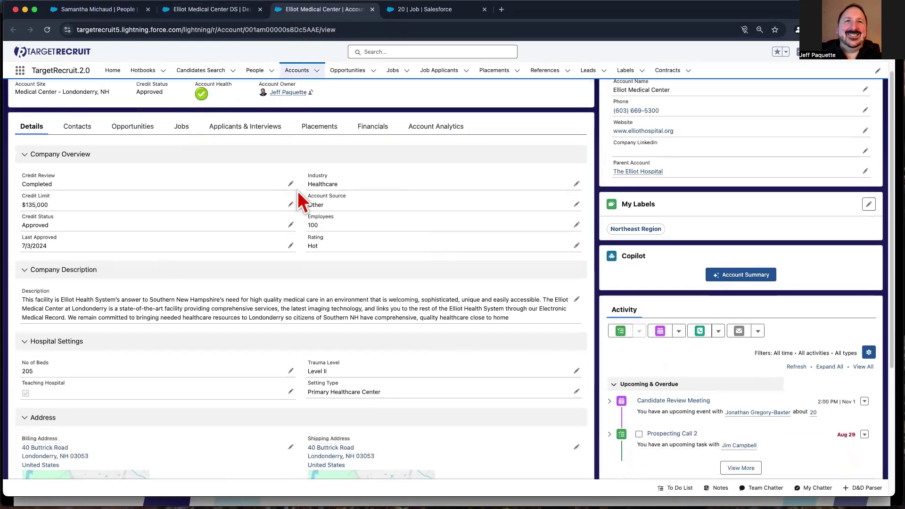
scroll(298, 191, "up", 2)
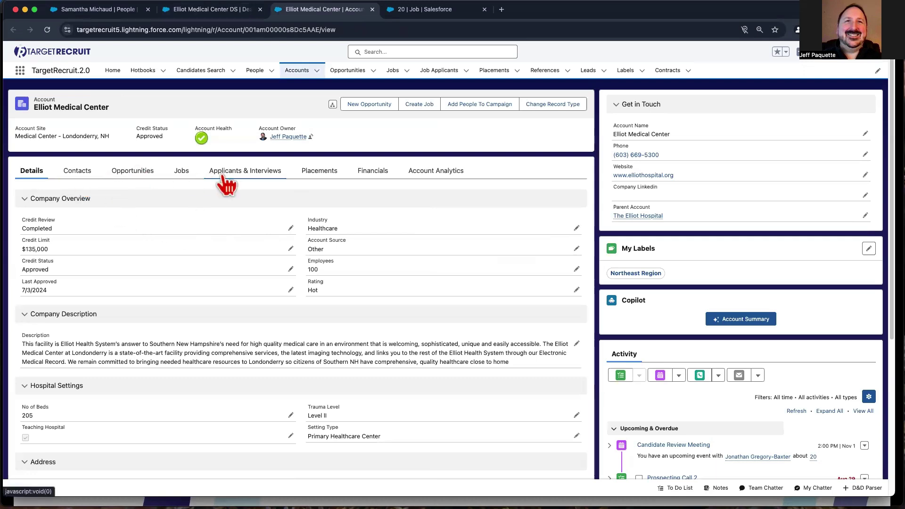
left_click(372, 172)
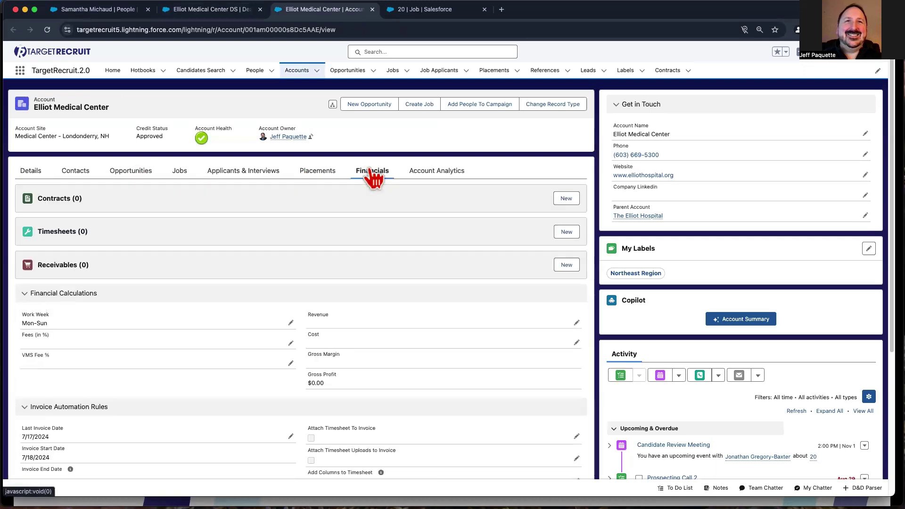
scroll(288, 283, "down", 5)
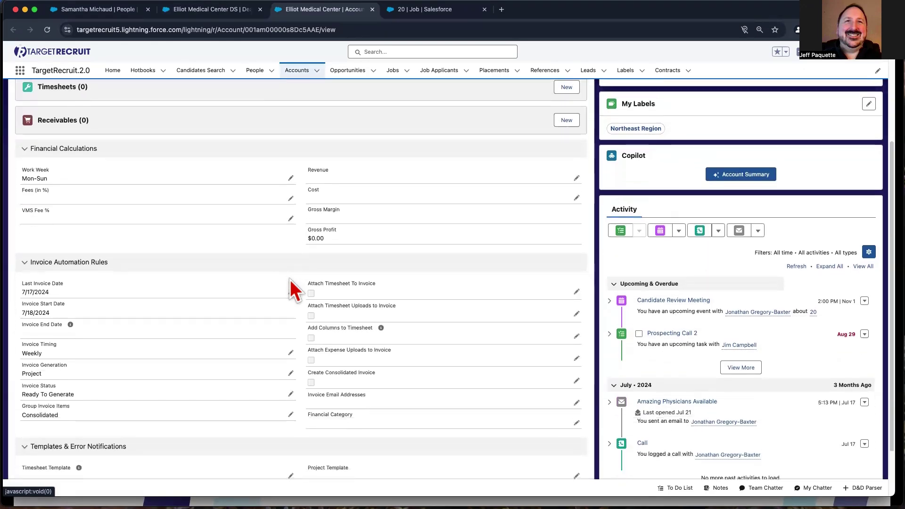
scroll(292, 287, "down", 3)
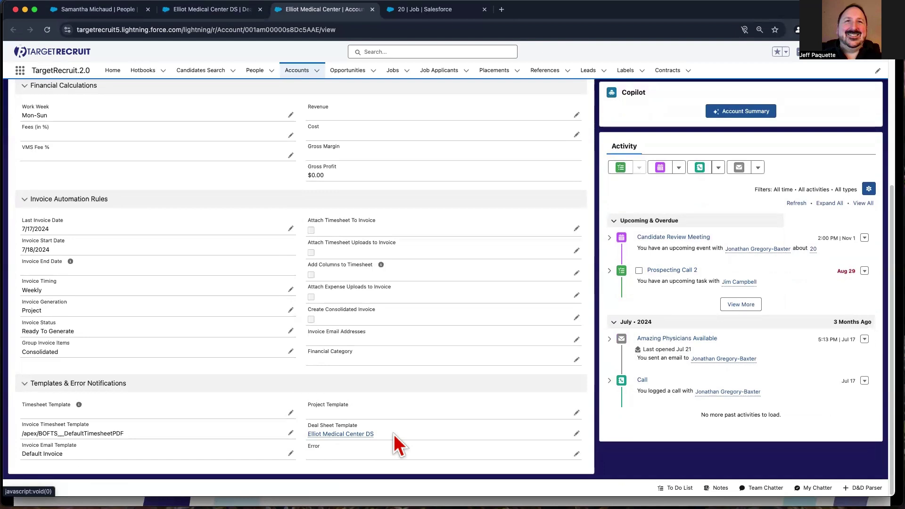
scroll(397, 437, "up", 5)
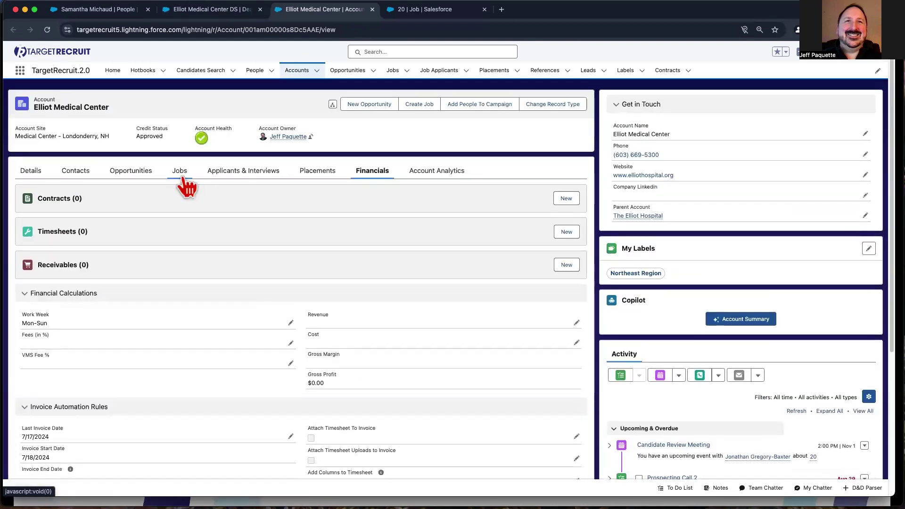
Review the account's jobs, return to Financials, and bring up the Job 20 record
left_click(182, 174)
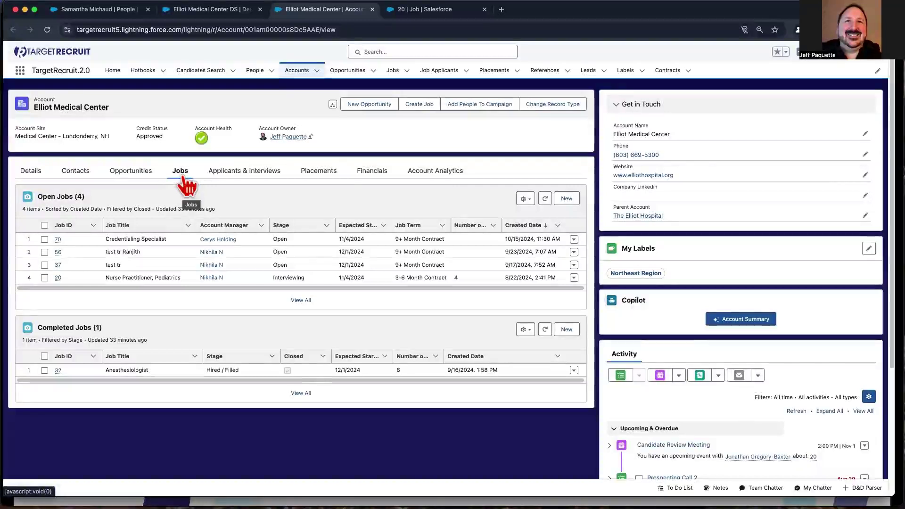
left_click(369, 181)
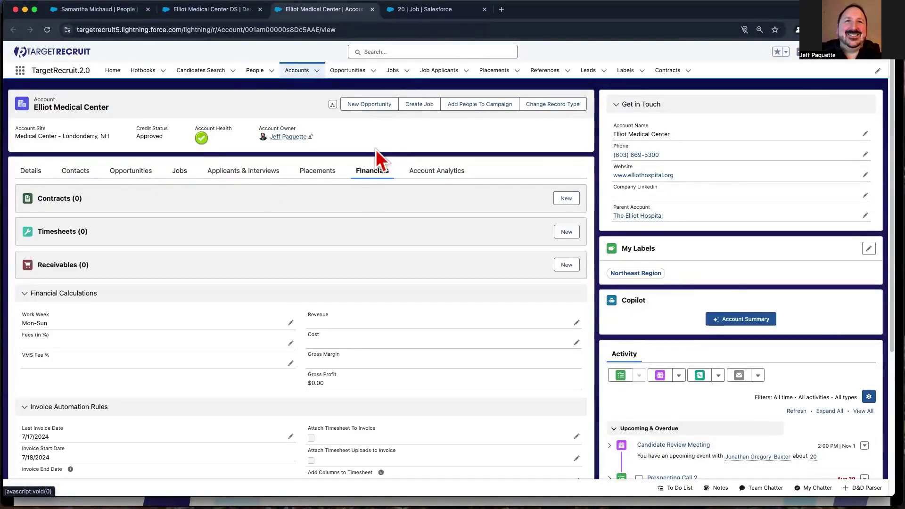
left_click(414, 9)
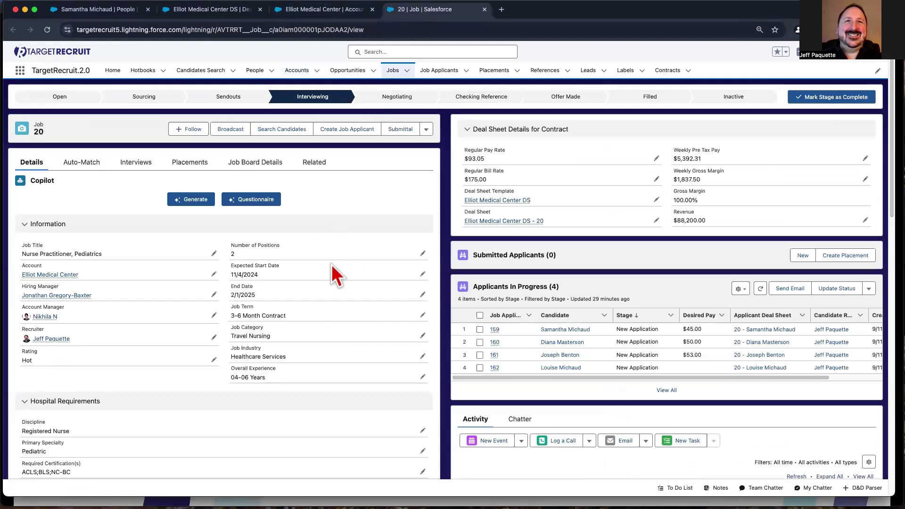
Put Job 20 in edit mode, keeping Registered Nurse discipline and Pediatric primary specialty
scroll(335, 273, "down", 3)
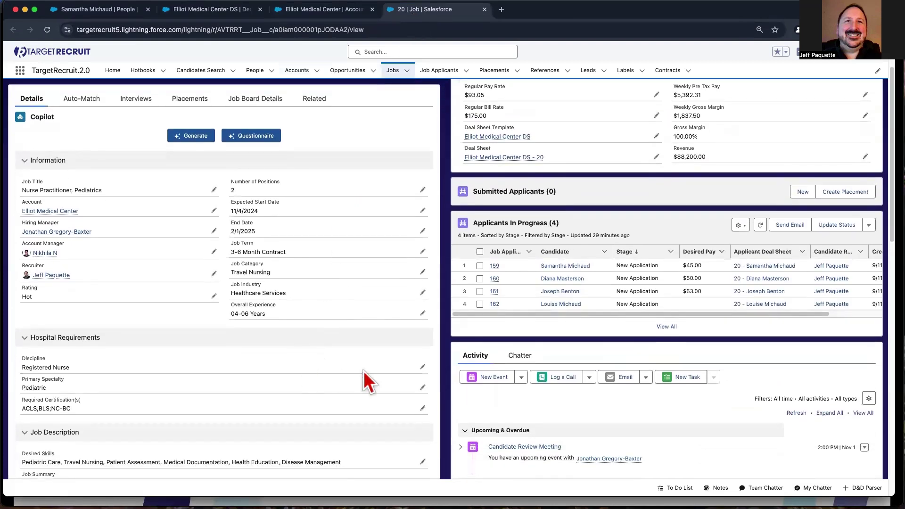
left_click(422, 368)
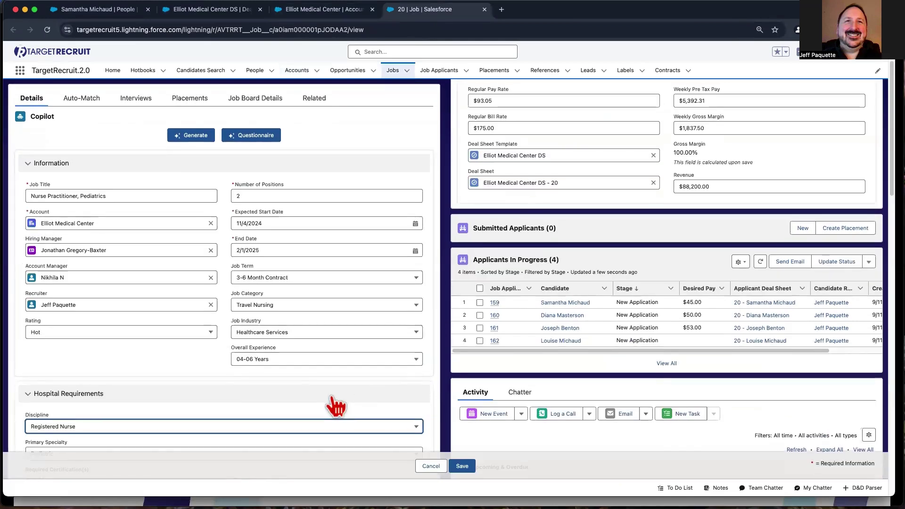
scroll(333, 403, "down", 3)
left_click(109, 349)
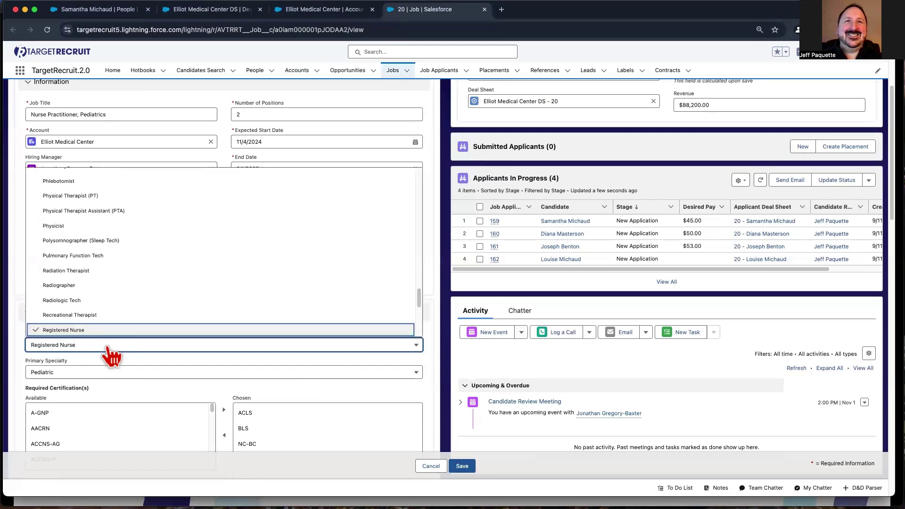
left_click(108, 349)
left_click(106, 375)
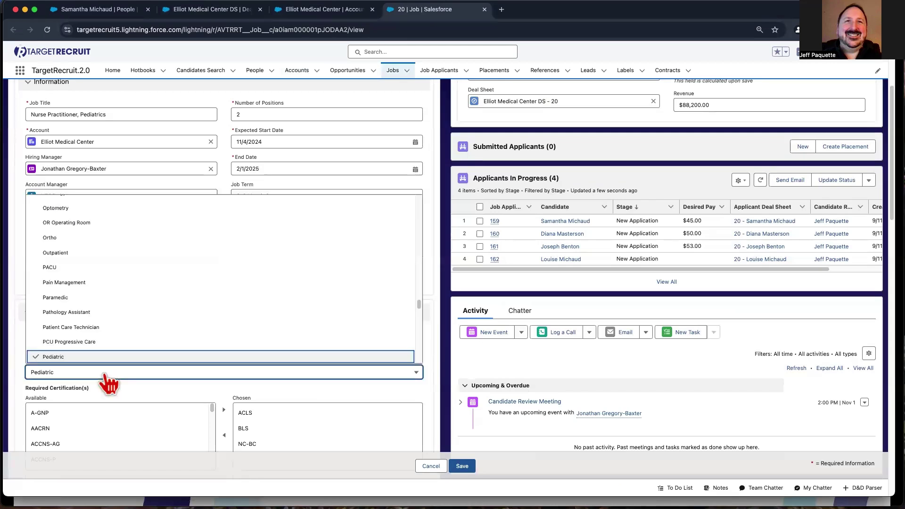
left_click(105, 375)
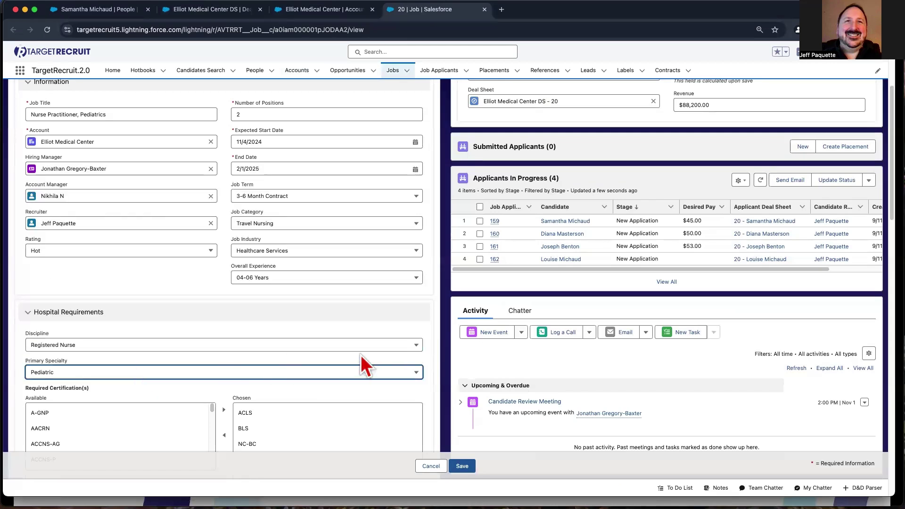
left_click(431, 361)
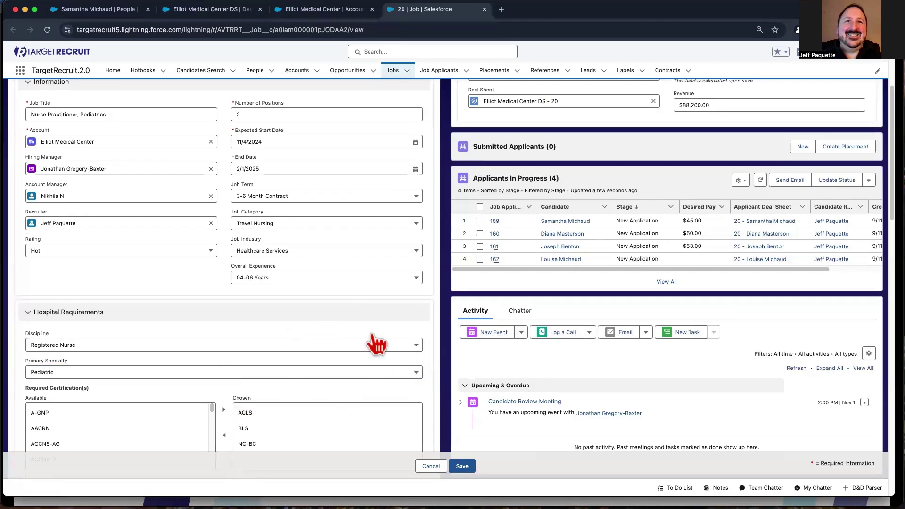
scroll(426, 366, "up", 3)
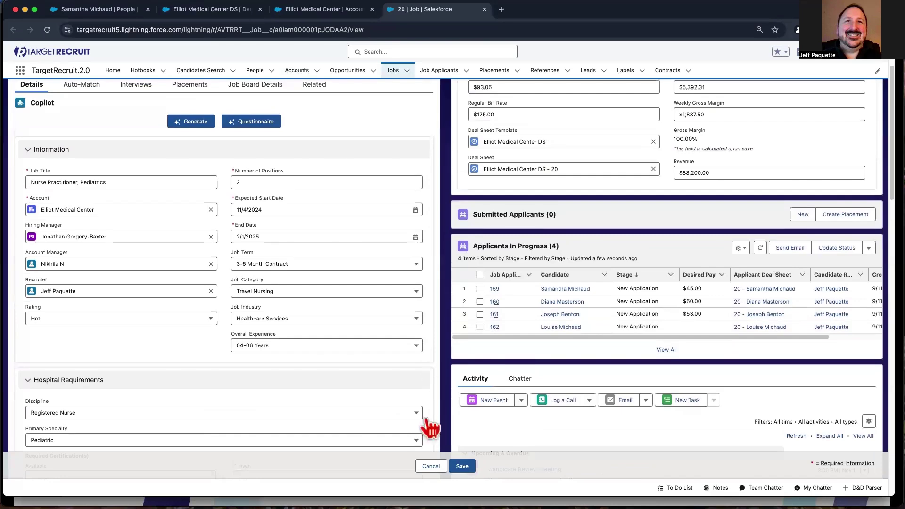
scroll(430, 424, "up", 3)
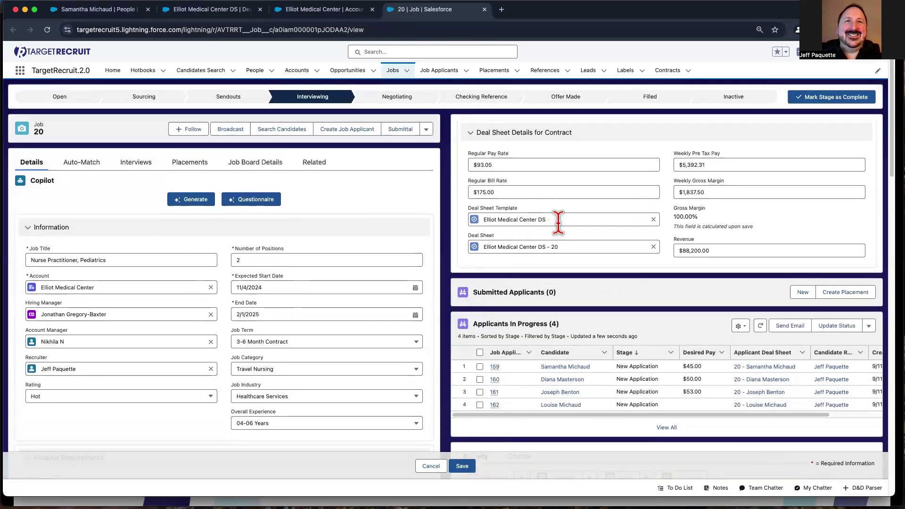
Reselect Elliot Medical Center DS as Job 20's deal sheet template and save
left_click(653, 220)
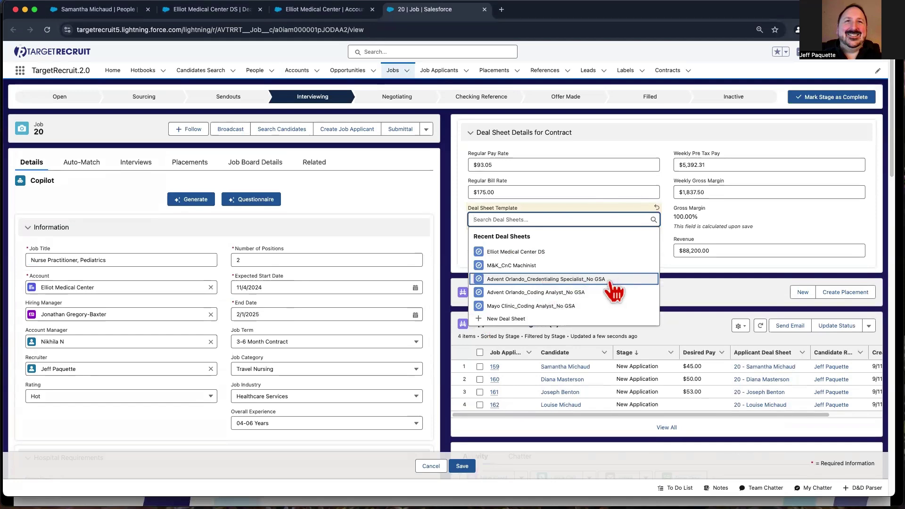
left_click(523, 254)
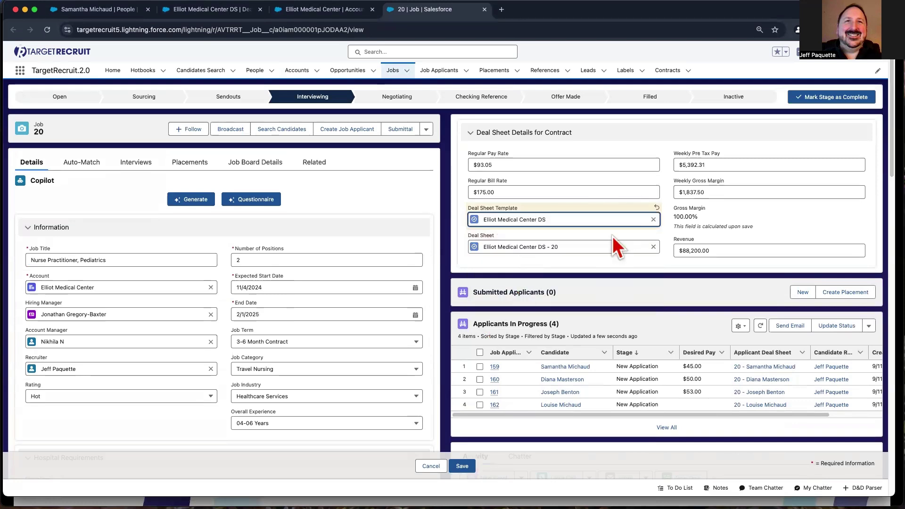
left_click(453, 466)
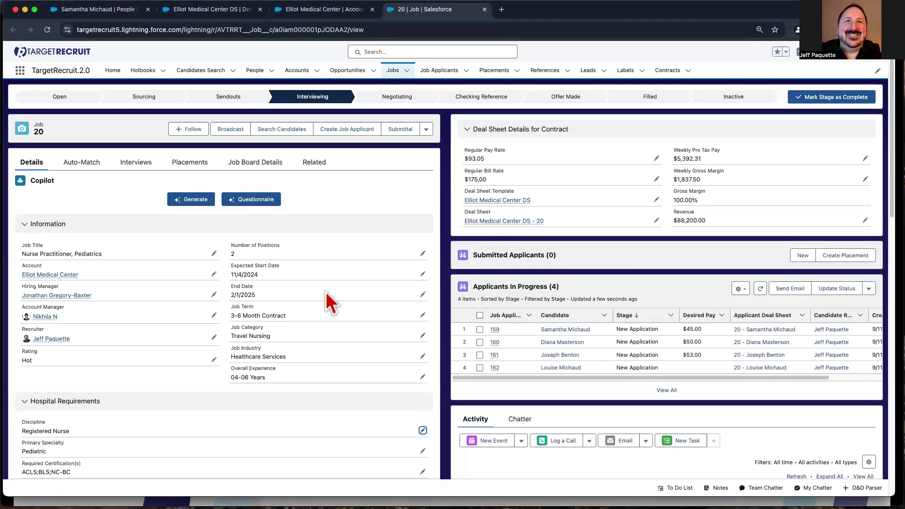
mouse_move(507, 230)
left_click_drag(488, 158, 465, 160)
left_click_drag(613, 187, 652, 188)
left_click(695, 158)
left_click_drag(706, 222, 672, 220)
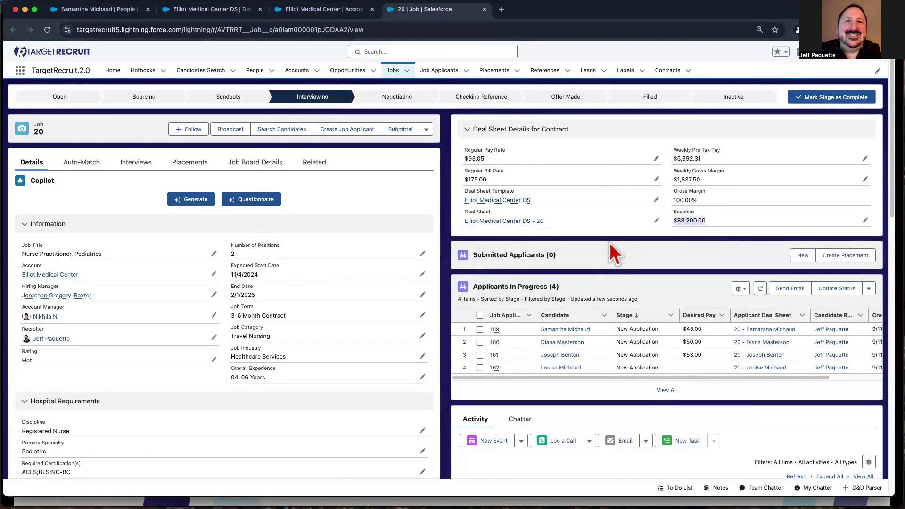
left_click(719, 222)
scroll(646, 248, "down", 1)
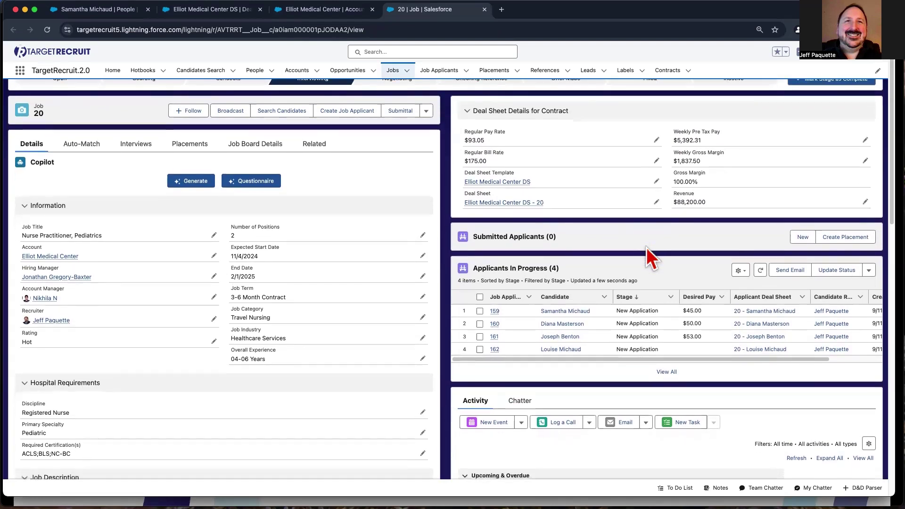
scroll(646, 252, "down", 1)
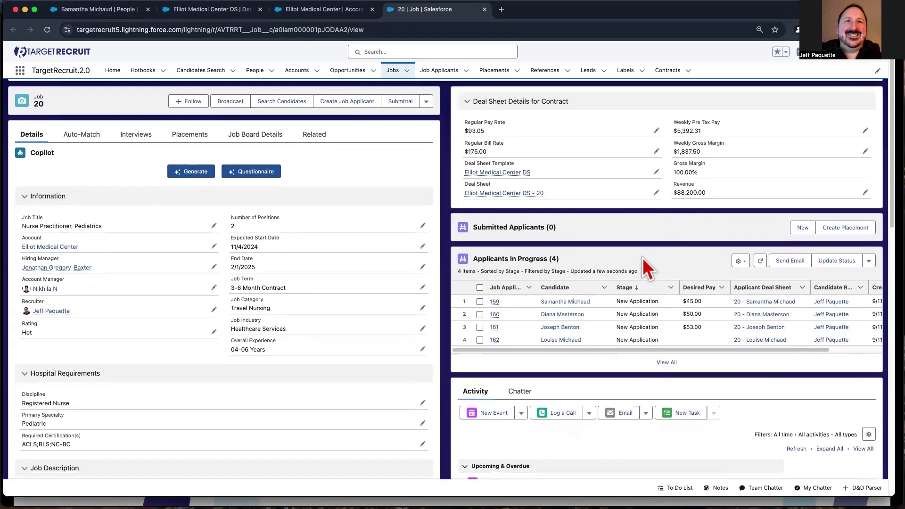
scroll(645, 269, "down", 1)
scroll(634, 270, "up", 2)
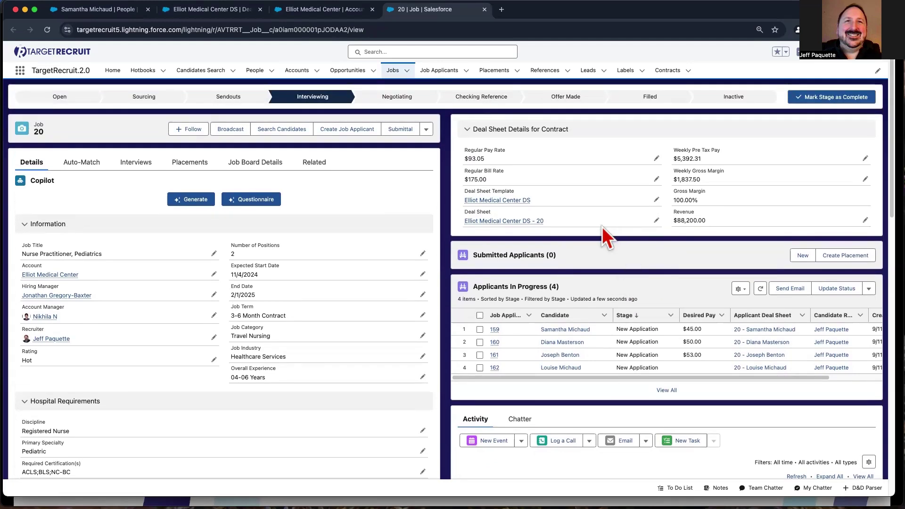
left_click(515, 225)
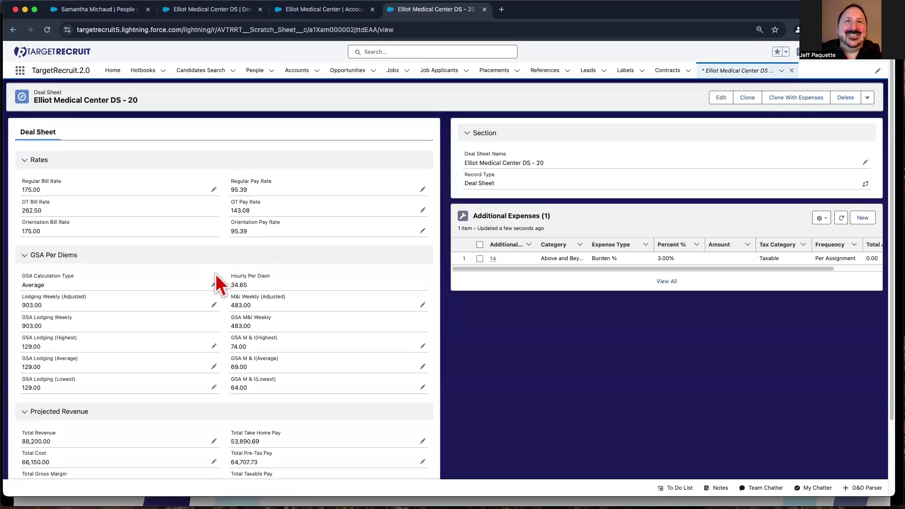
scroll(215, 273, "down", 3)
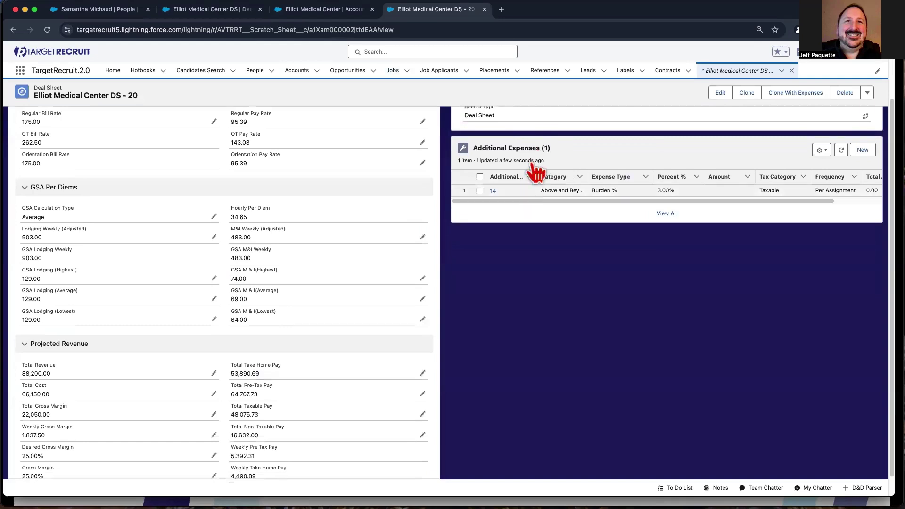
scroll(173, 231, "up", 1)
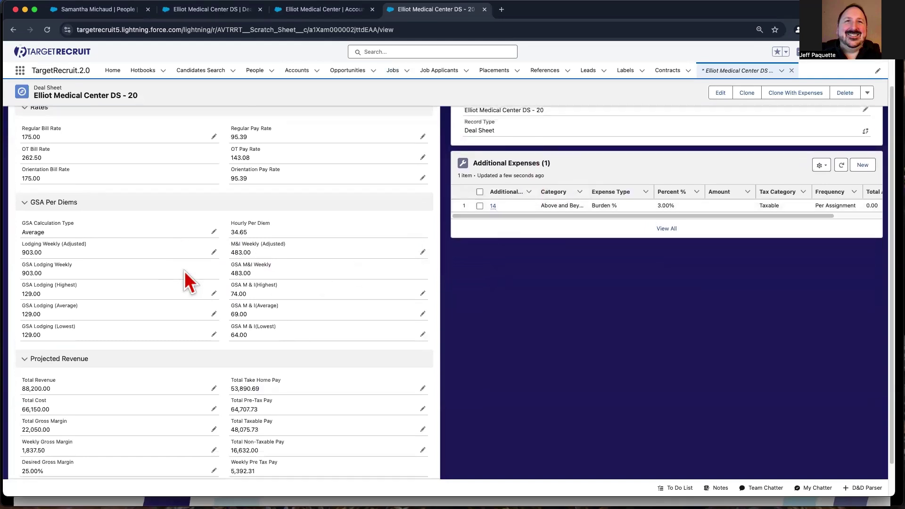
scroll(188, 271, "down", 2)
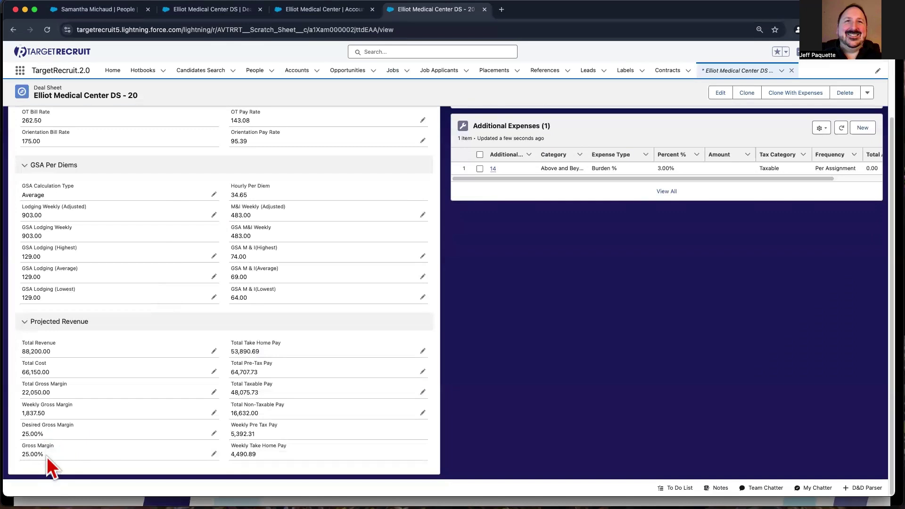
left_click_drag(44, 434, 22, 431)
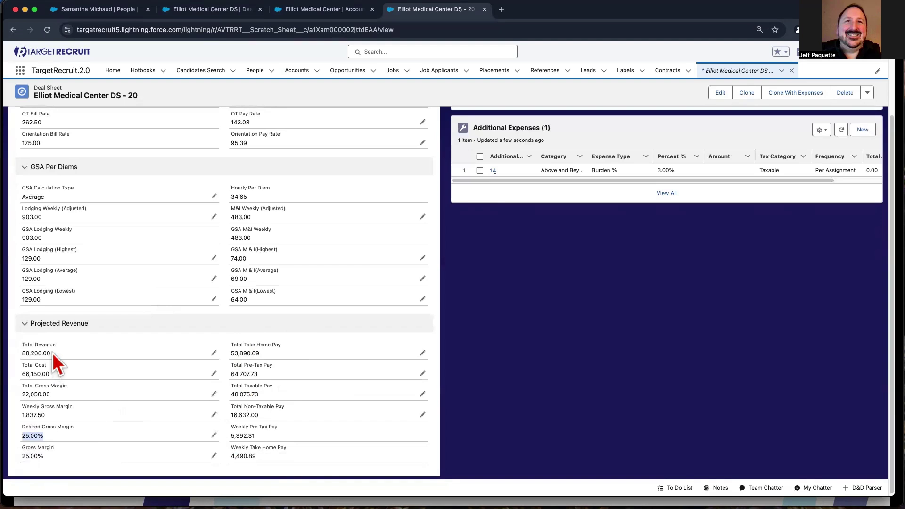
left_click_drag(51, 374, 19, 379)
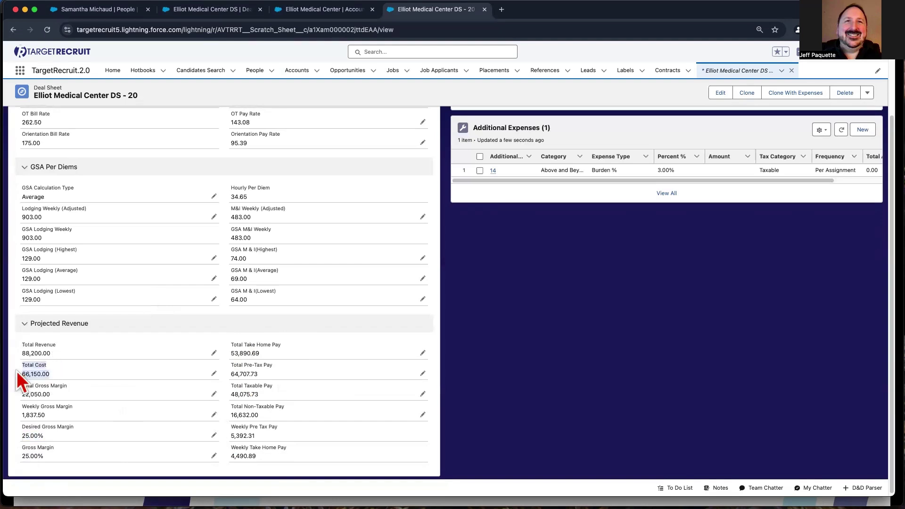
left_click(56, 395)
left_click_drag(51, 395, 20, 394)
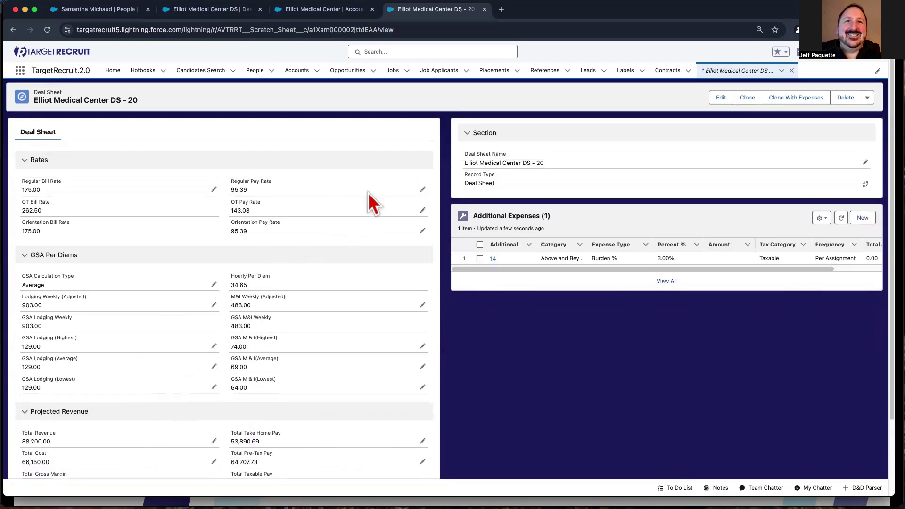
Change the deal sheet's Regular Pay Rate to 80, save, and review the resulting margins
left_click(423, 190)
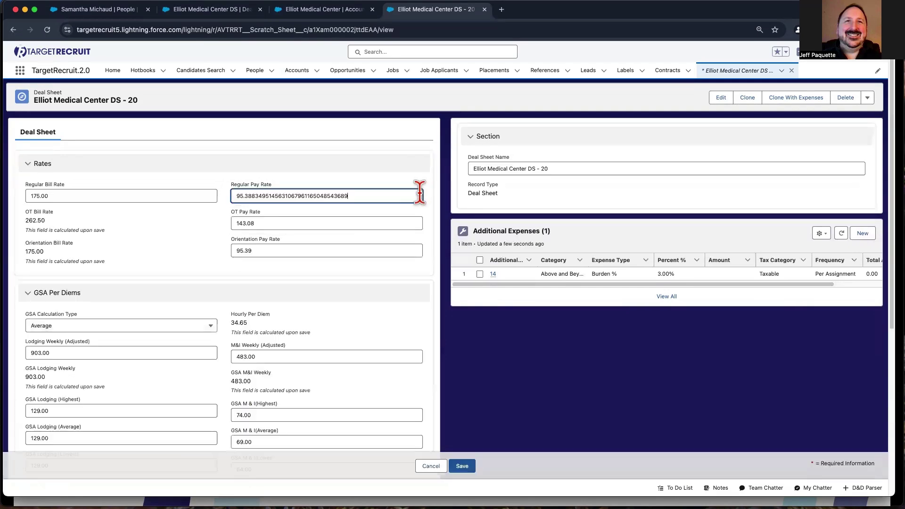
left_click_drag(397, 195, 227, 202)
key("super+c")
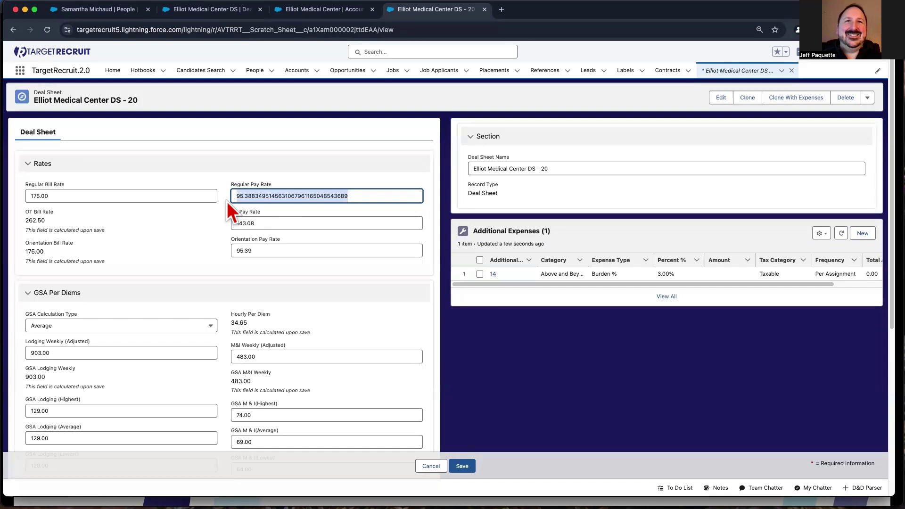
type("80")
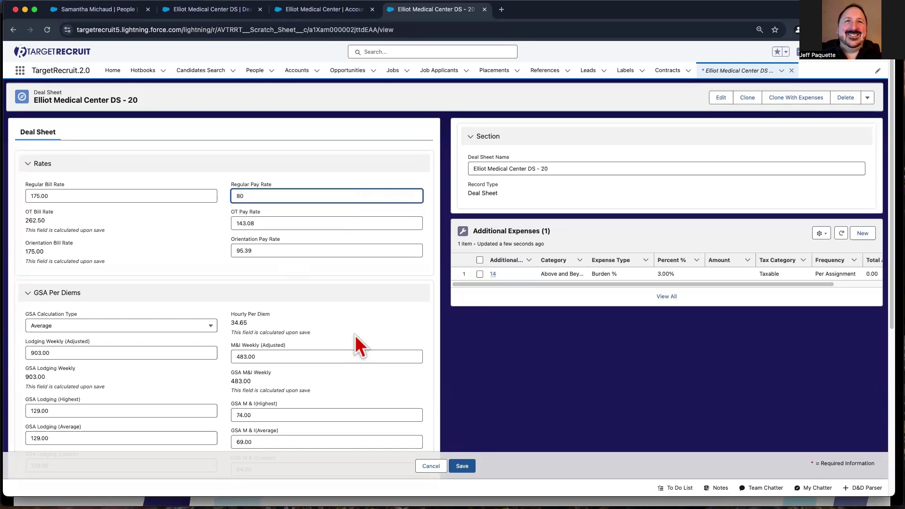
left_click(464, 466)
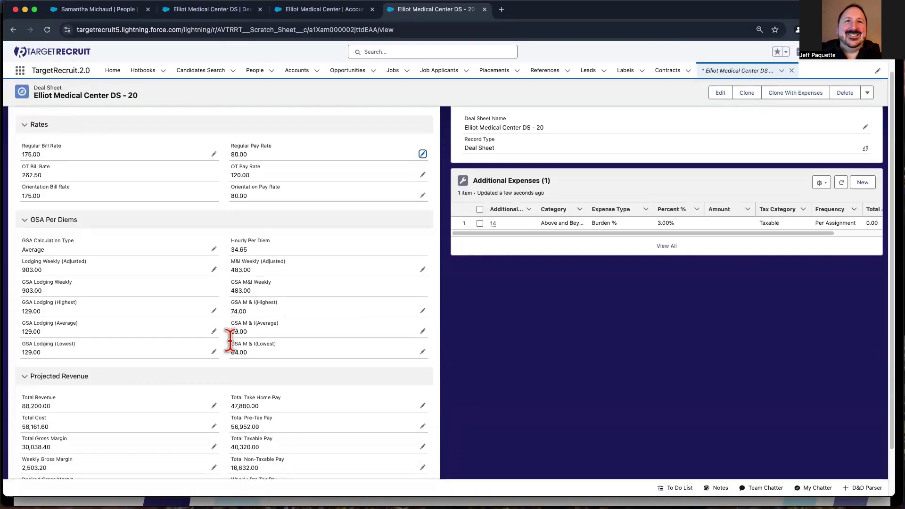
scroll(227, 338, "down", 2)
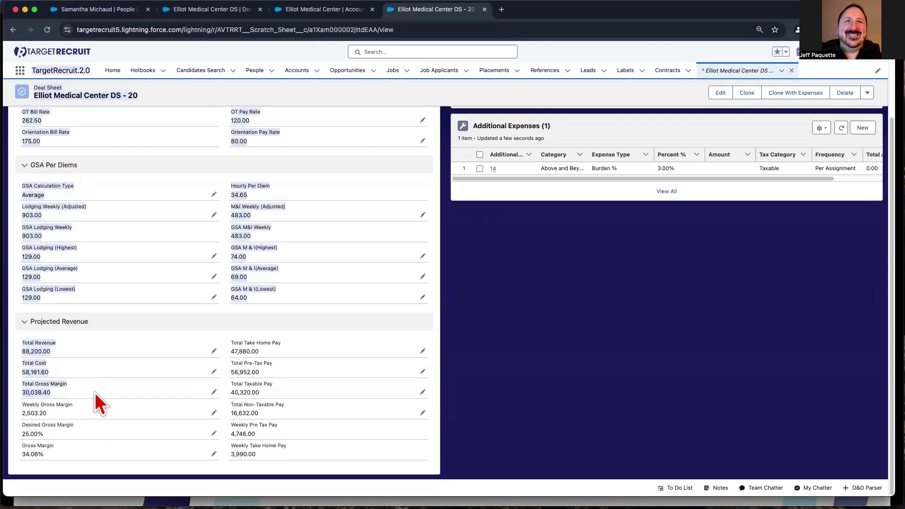
scroll(162, 410, "up", 3)
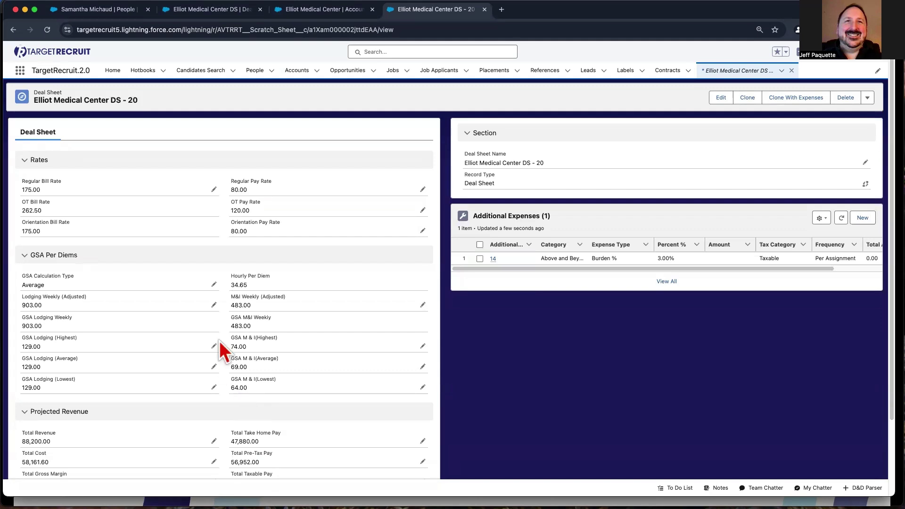
scroll(222, 329, "down", 4)
scroll(224, 306, "up", 4)
Restore the Regular Pay Rate to 95.39 and save it
left_click(422, 188)
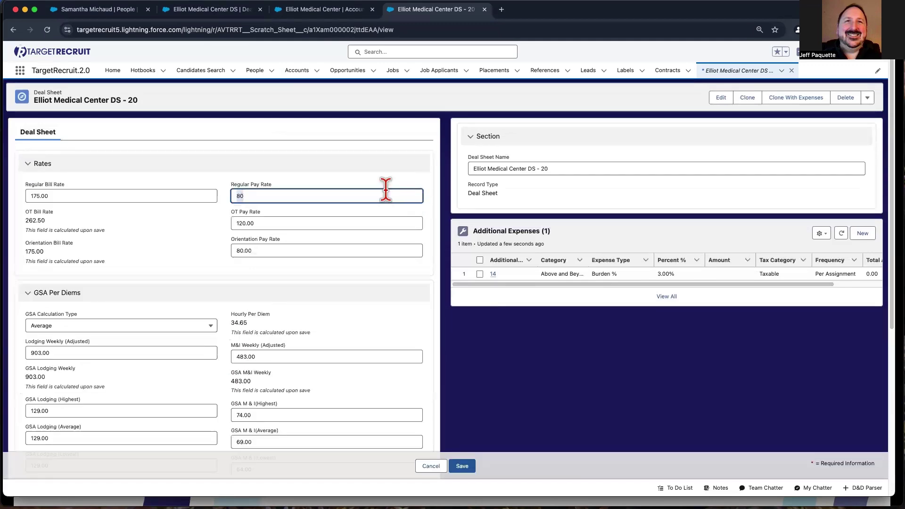
key("super+v")
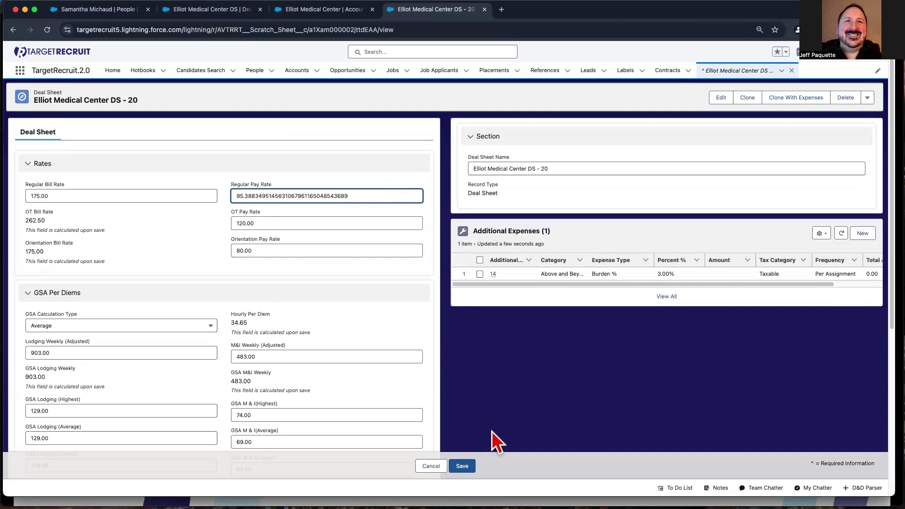
left_click(463, 466)
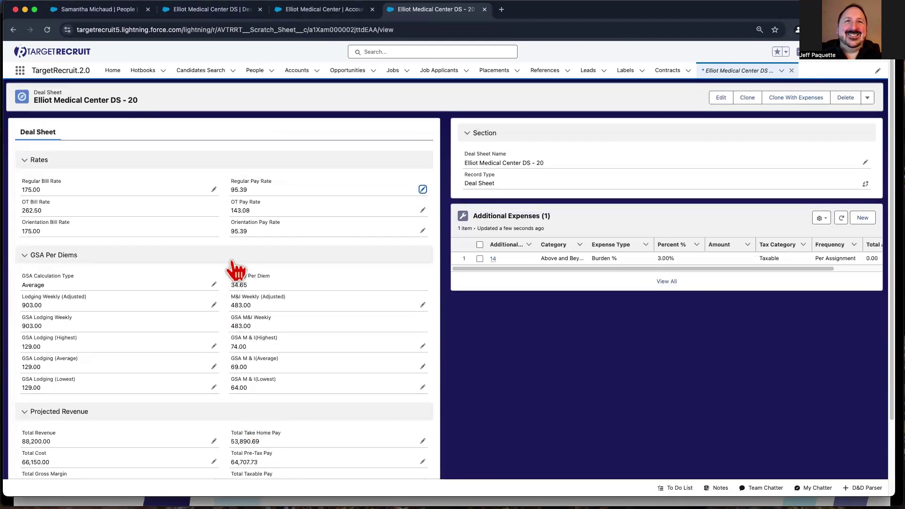
left_click(407, 71)
Open Job 20 from the recent Jobs list
left_click(396, 122)
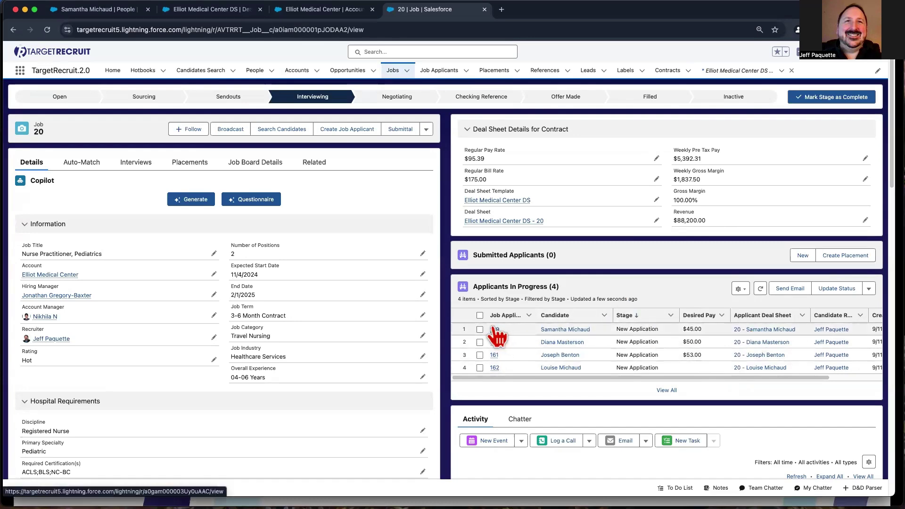
Open job applicant 159, the first in-progress applicant, and scroll through its record
left_click(492, 353)
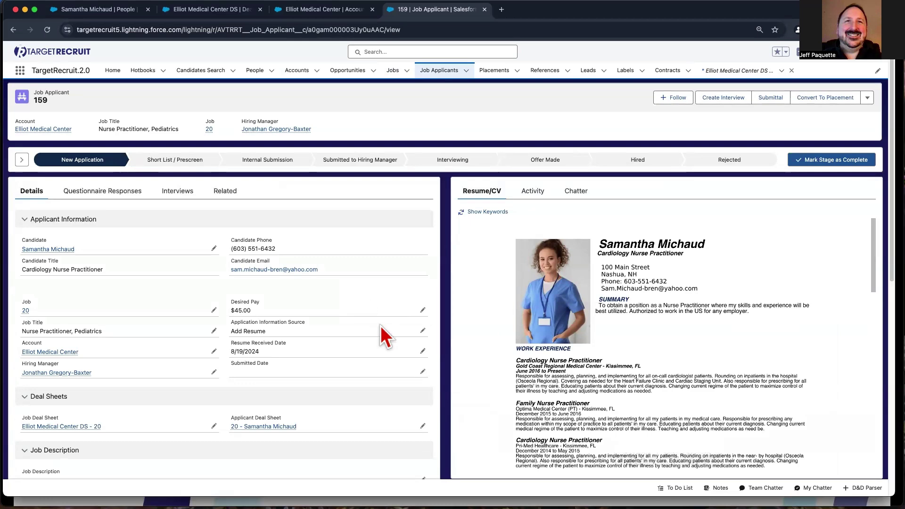
scroll(377, 332, "down", 1)
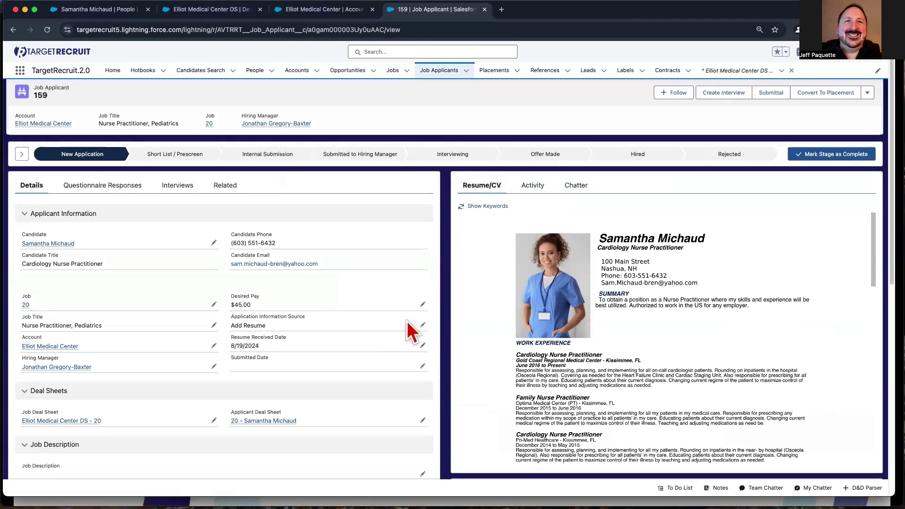
scroll(406, 323, "down", 2)
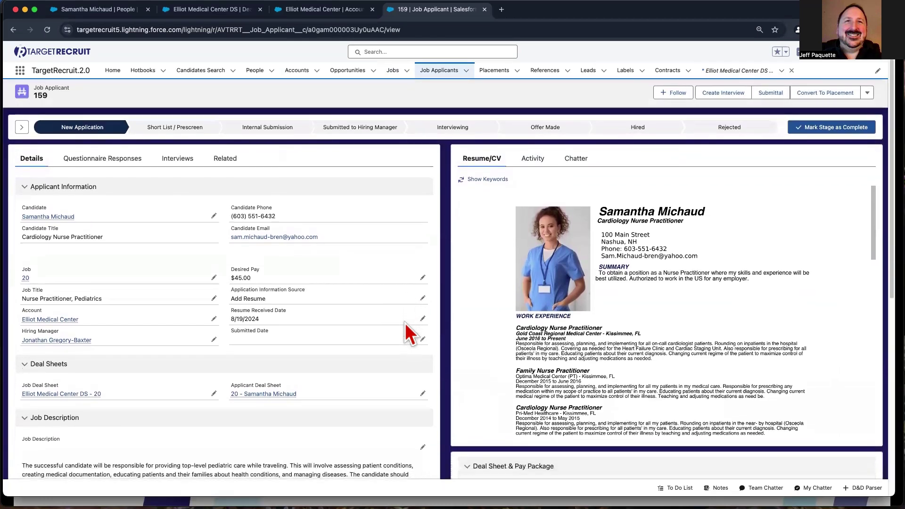
scroll(405, 323, "down", 1)
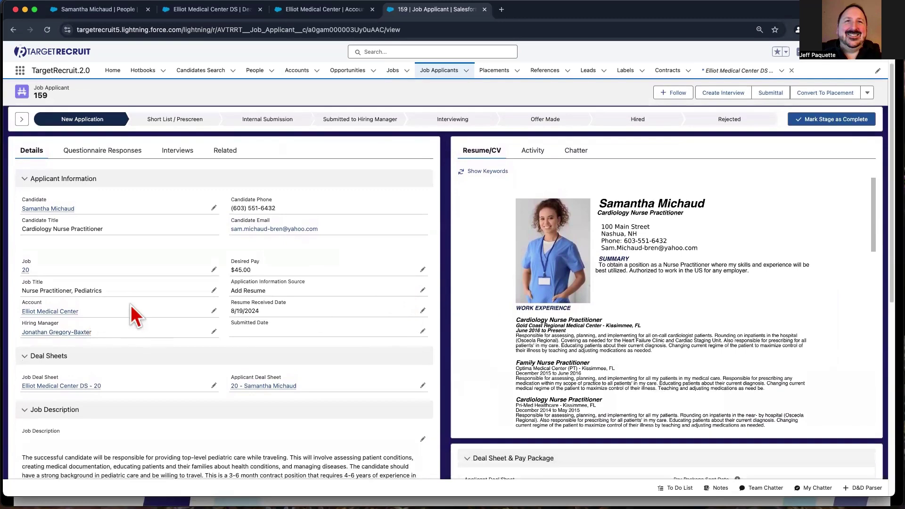
scroll(343, 330, "down", 5)
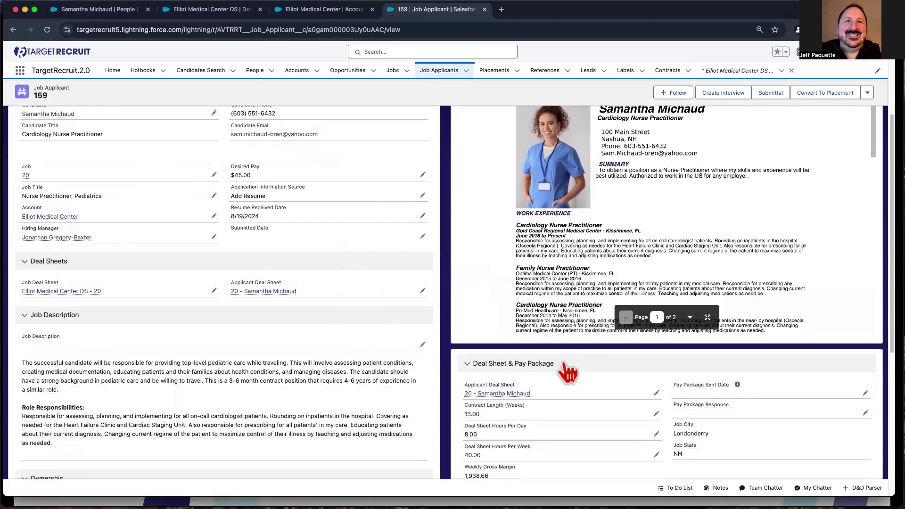
scroll(563, 367, "down", 5)
scroll(629, 352, "down", 7)
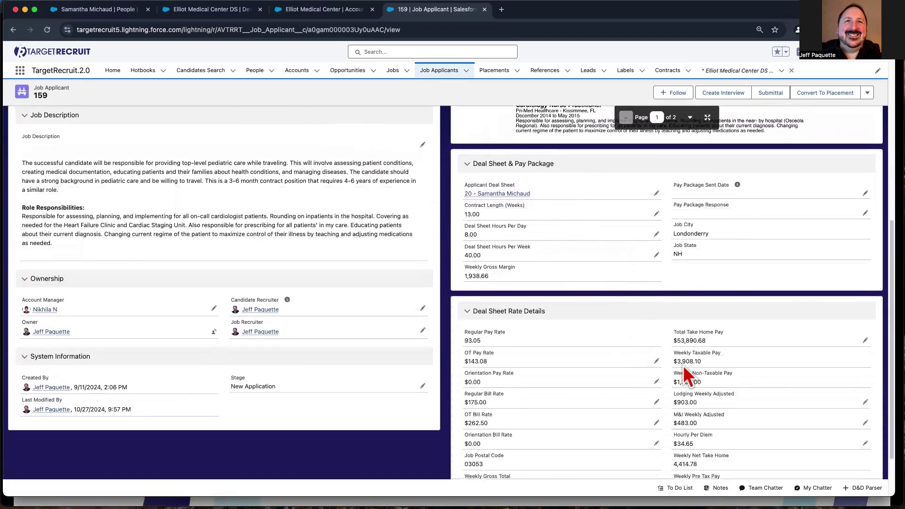
scroll(666, 394, "down", 1)
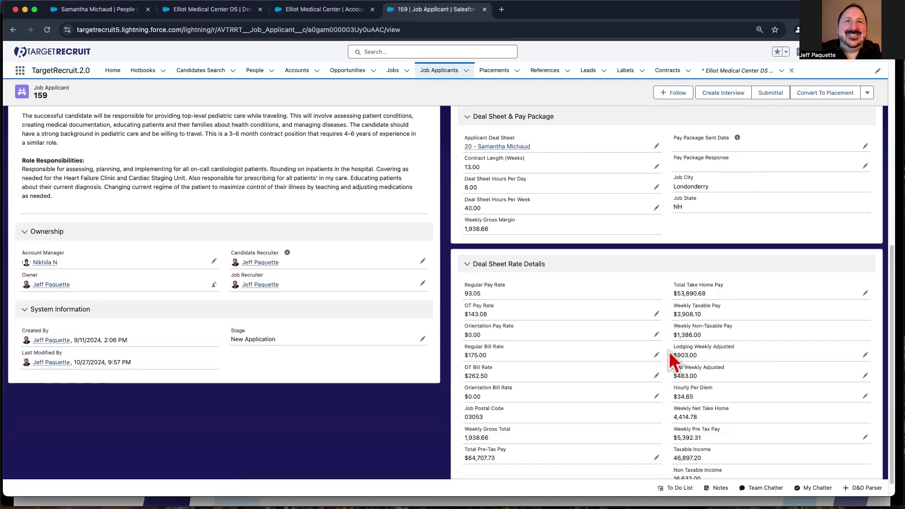
scroll(655, 348, "up", 3)
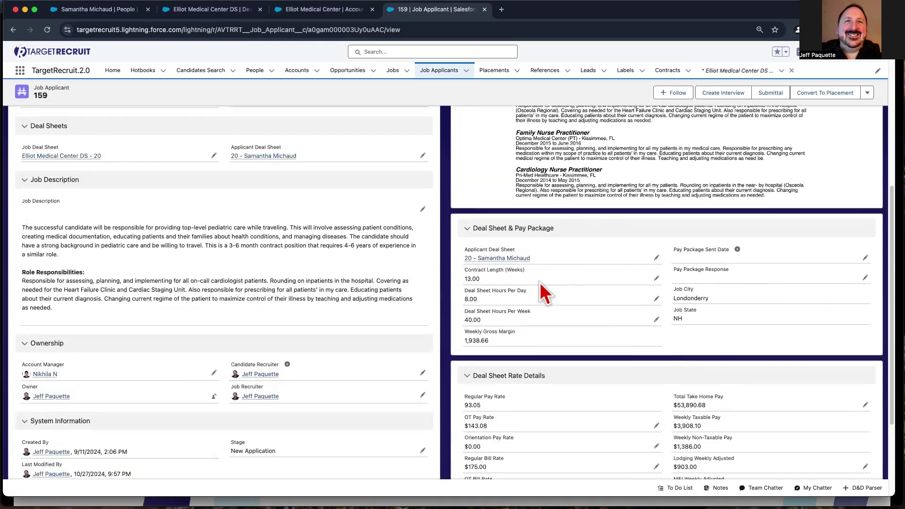
scroll(525, 301, "up", 2)
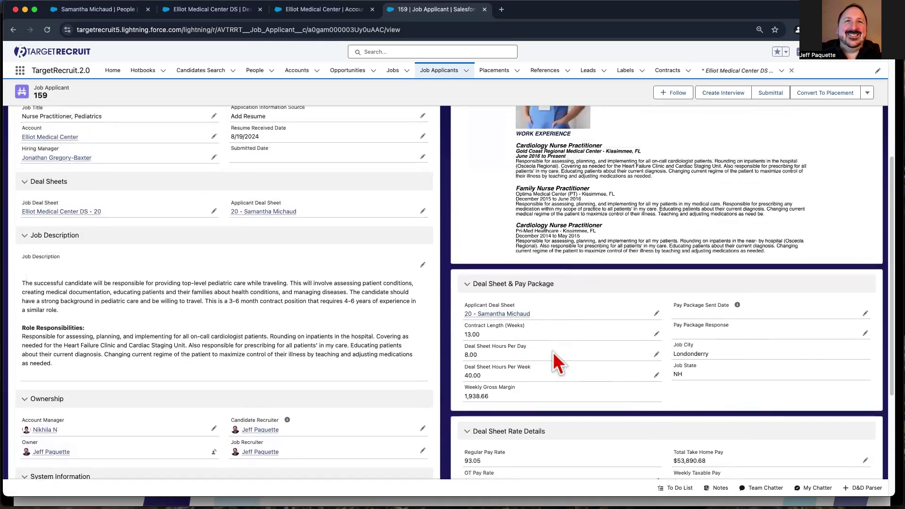
scroll(394, 369, "up", 3)
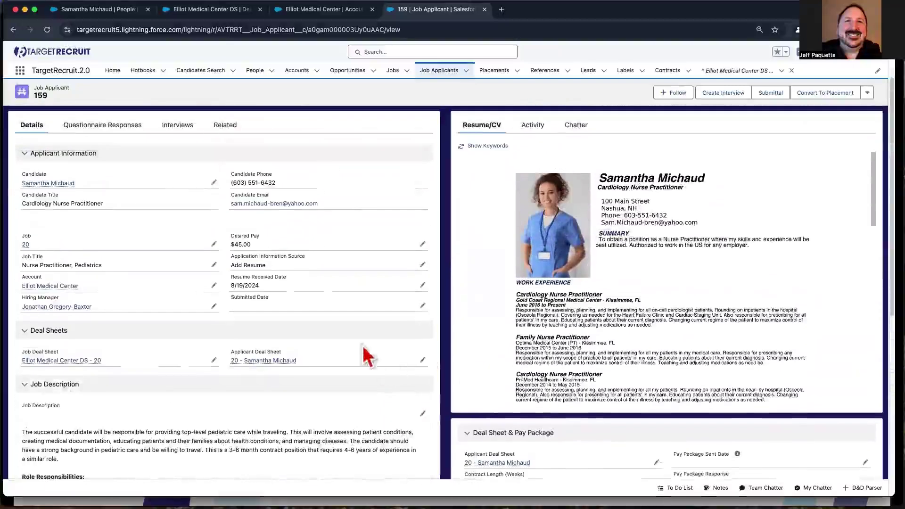
Highlight the $45.00 desired pay, then bring the Deal Sheet & Pay Package figures into view
triple_click(233, 243)
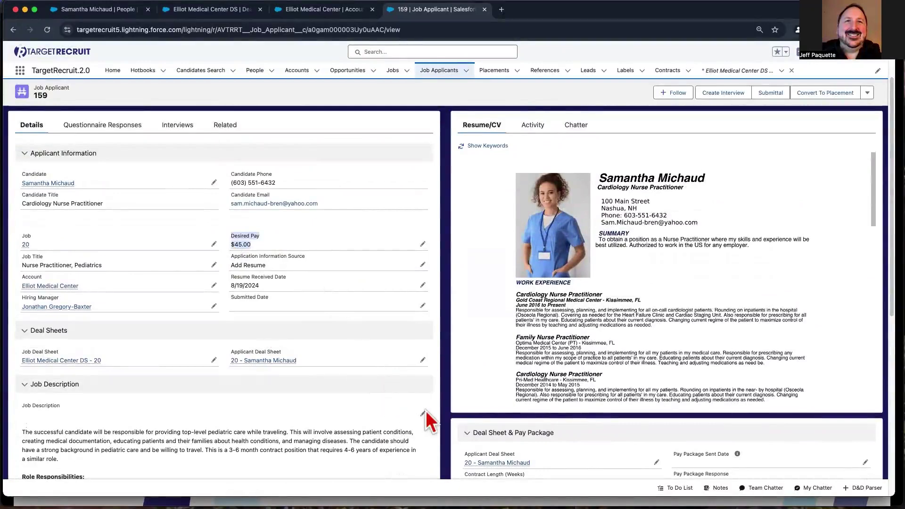
left_click(452, 427)
scroll(464, 422, "down", 3)
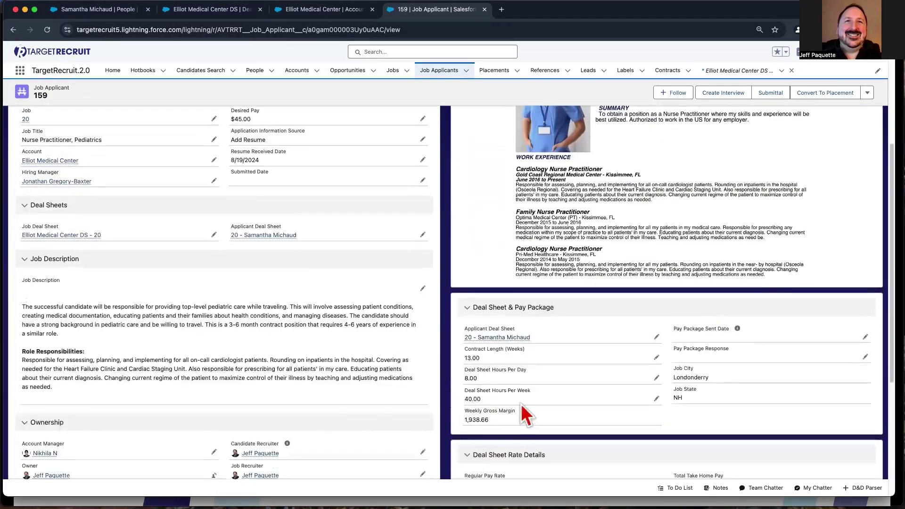
scroll(579, 389, "down", 2)
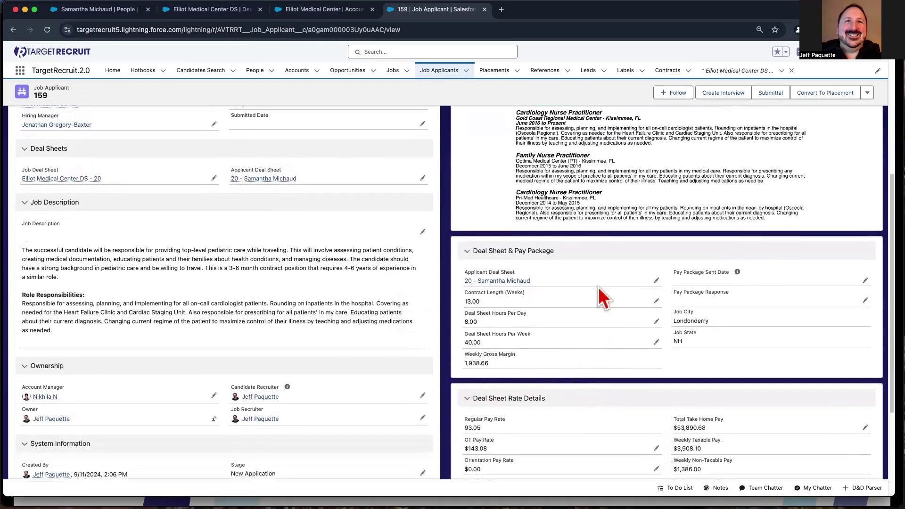
Lower the applicant deal sheet's regular pay rate from 93.05 to 80 and save
left_click(516, 281)
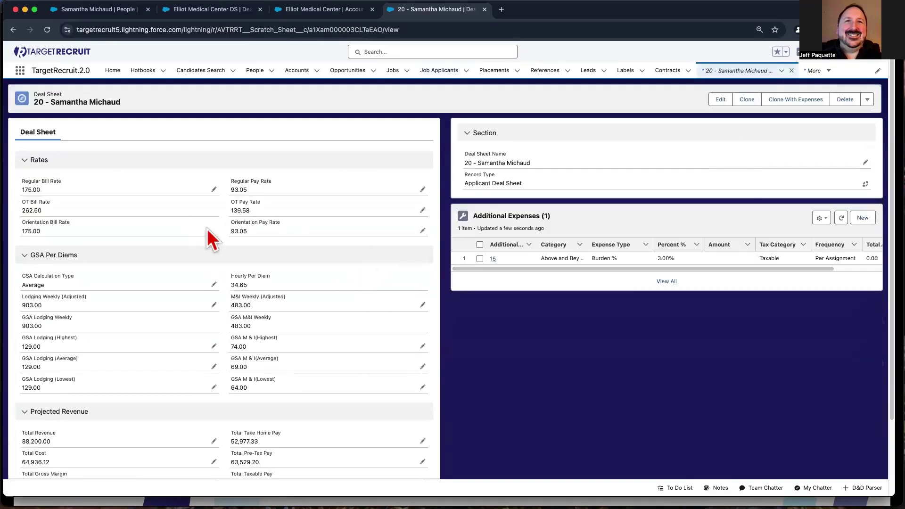
left_click(423, 189)
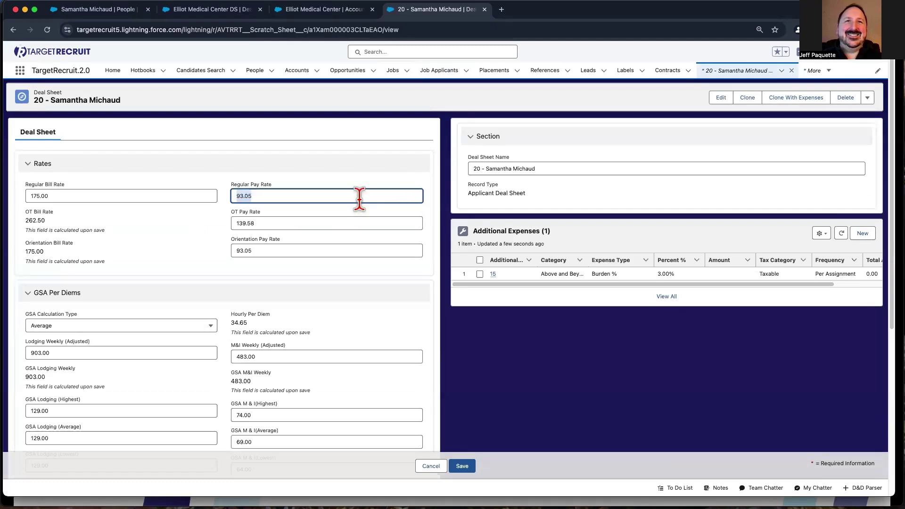
type("80")
left_click(463, 467)
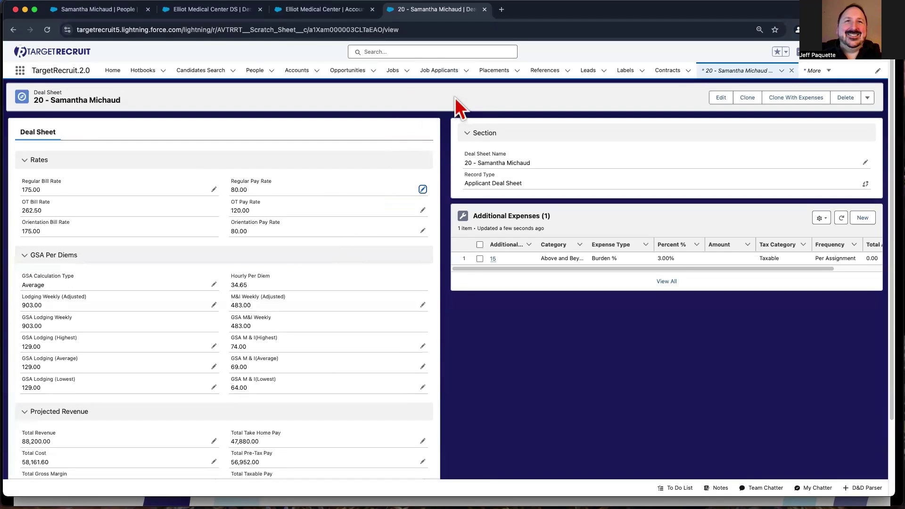
Return to job applicant 159 and confirm the 80.00 rate and 2,503.20 weekly gross margin
left_click(466, 70)
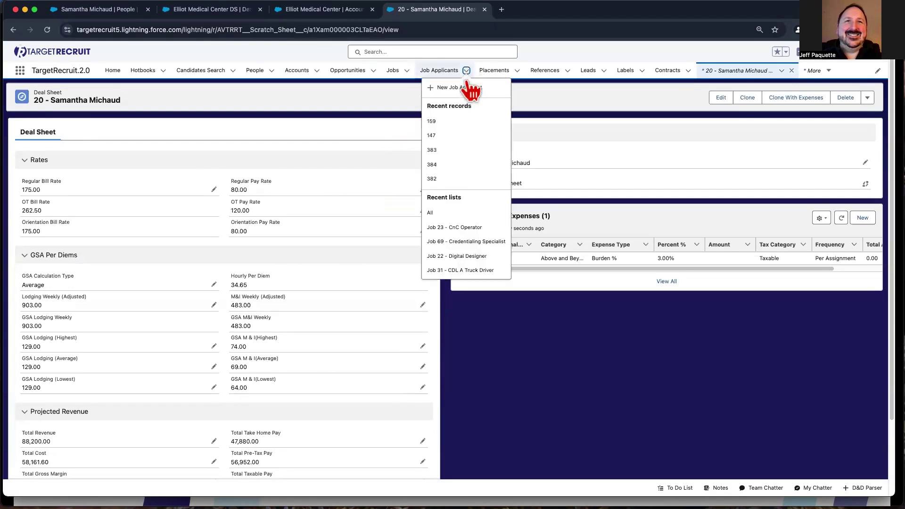
left_click(455, 120)
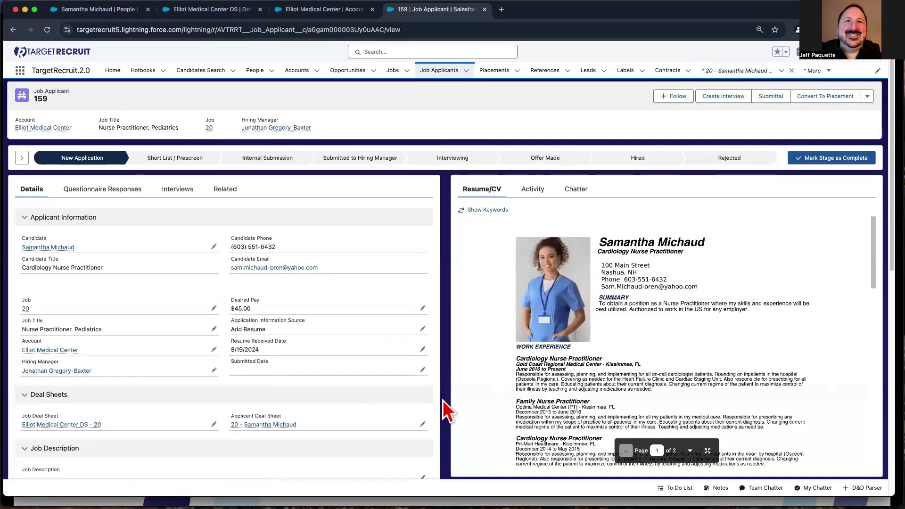
scroll(442, 400, "down", 4)
scroll(564, 394, "down", 3)
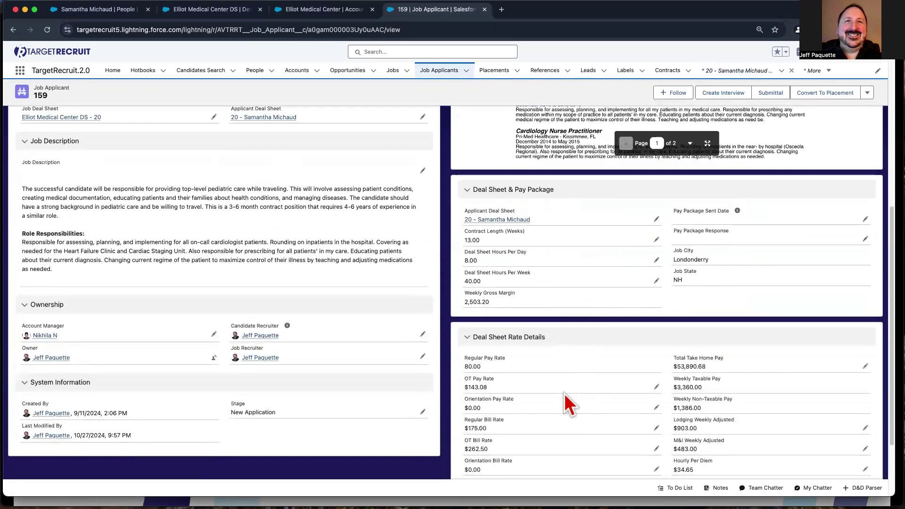
scroll(525, 398, "down", 1)
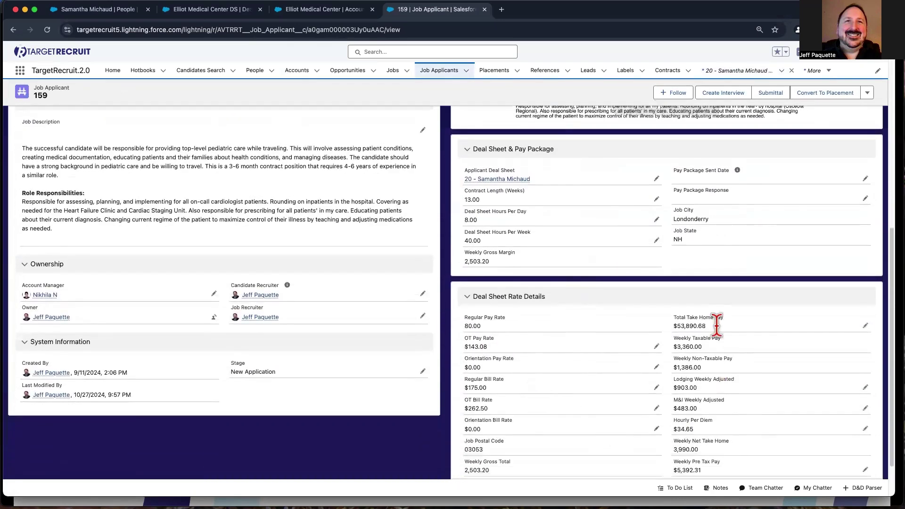
scroll(660, 400, "down", 1)
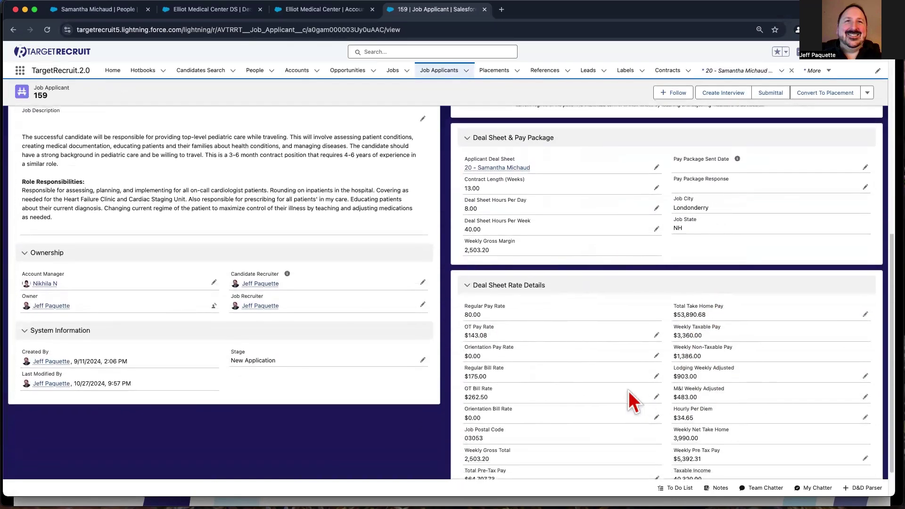
scroll(632, 401, "up", 4)
scroll(630, 400, "up", 5)
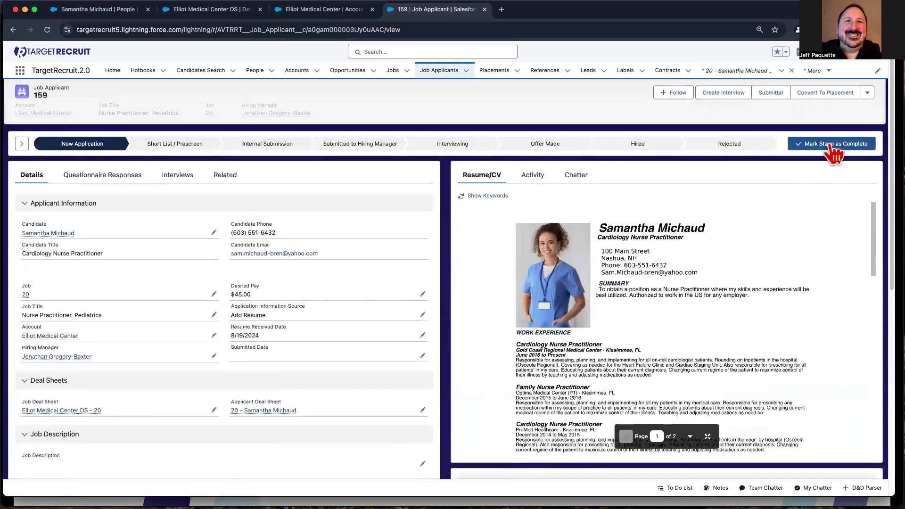
left_click(867, 94)
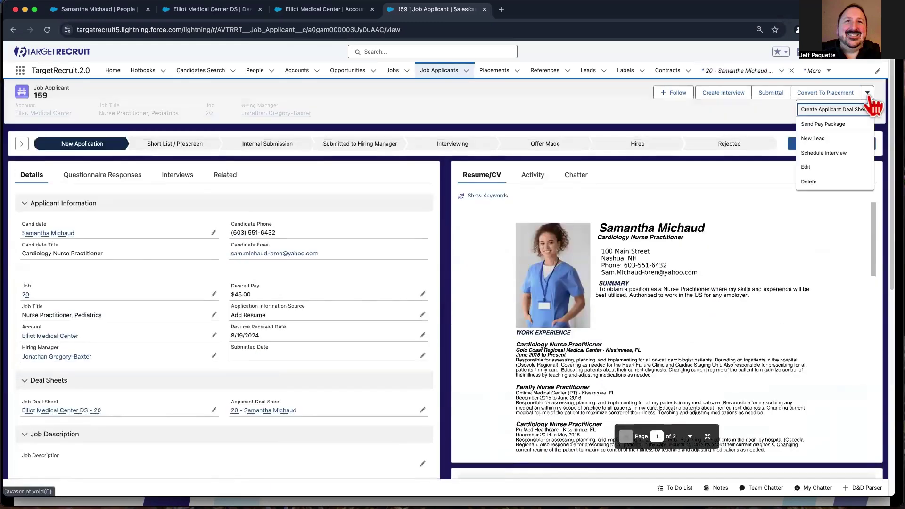
Send the Job 20 pay package email with $80.00 regular pay after reviewing the preview
left_click(849, 124)
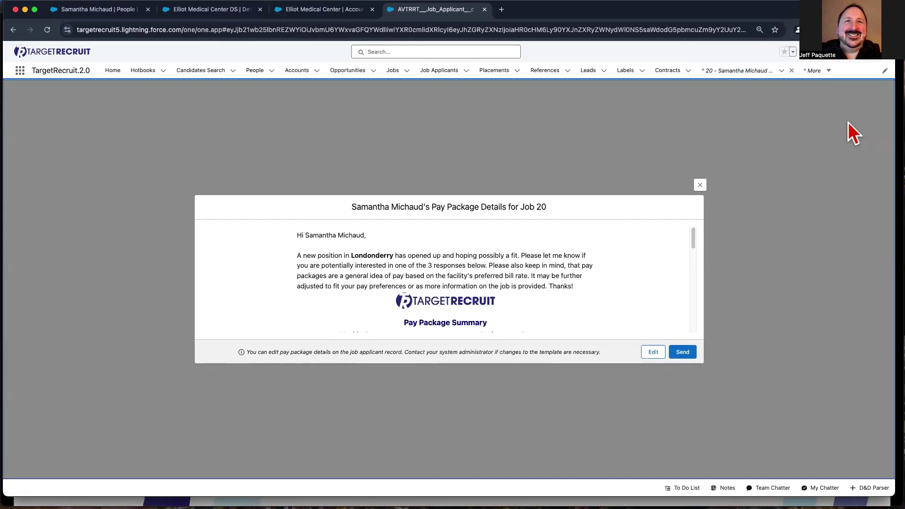
scroll(629, 253, "down", 2)
scroll(614, 281, "down", 3)
scroll(624, 286, "down", 1)
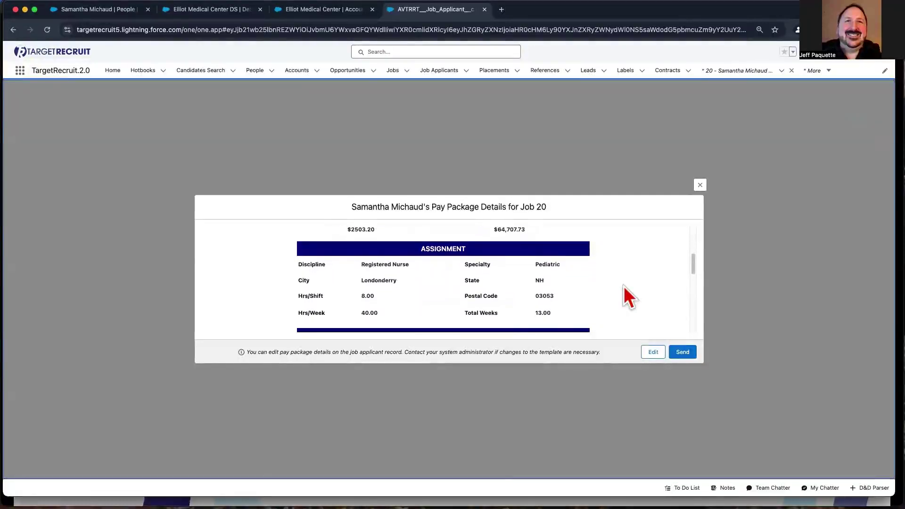
scroll(623, 286, "down", 2)
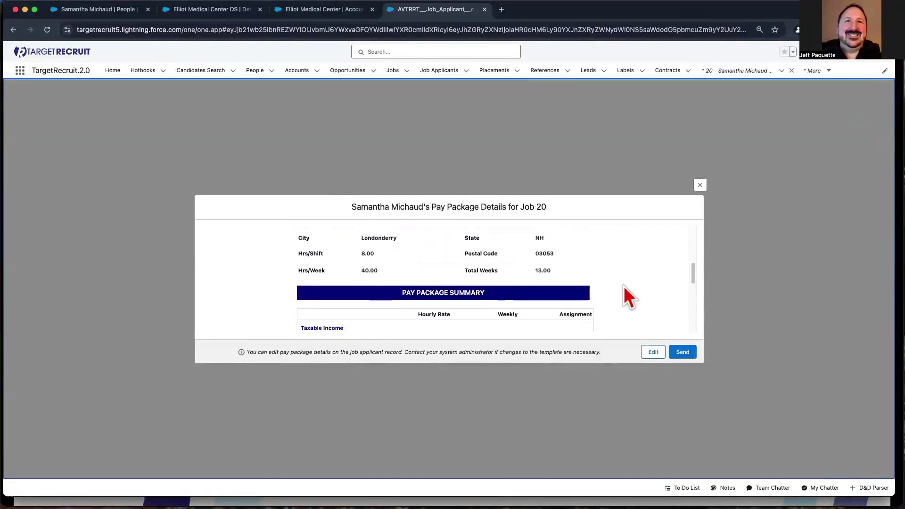
scroll(623, 287, "down", 4)
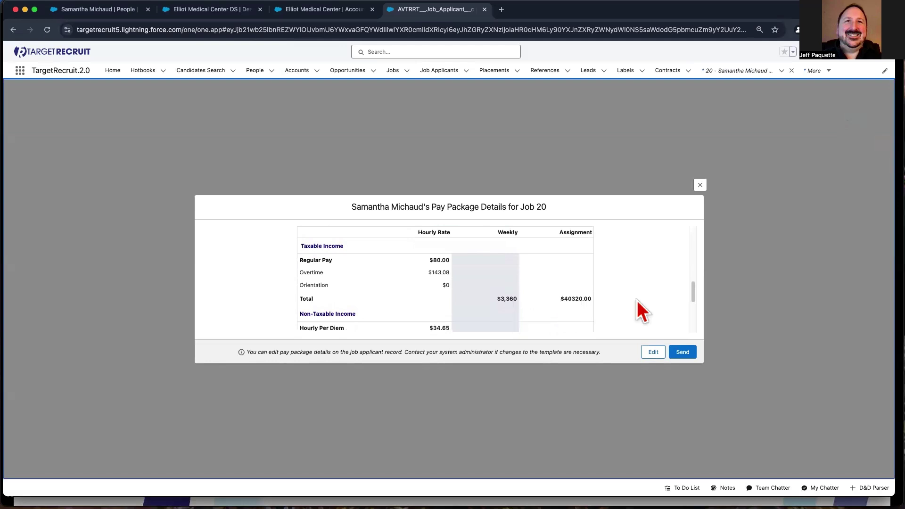
scroll(641, 302, "down", 4)
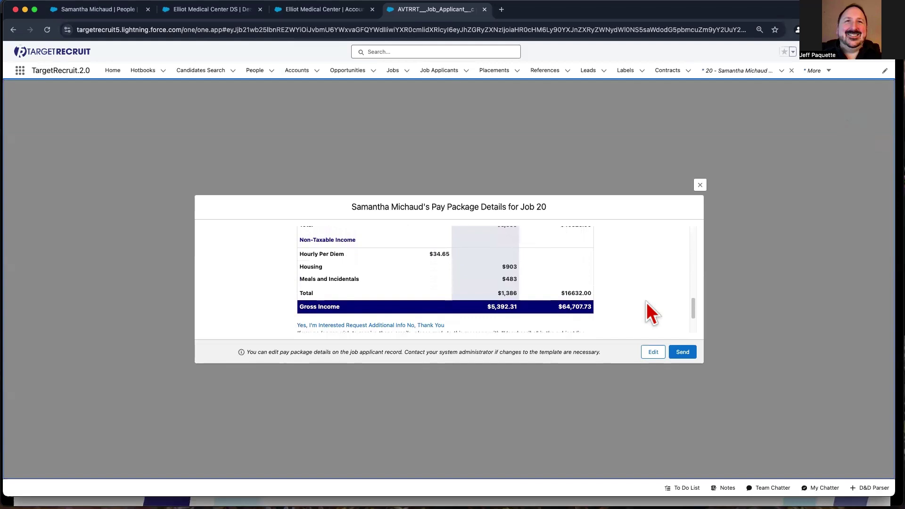
scroll(646, 302, "down", 3)
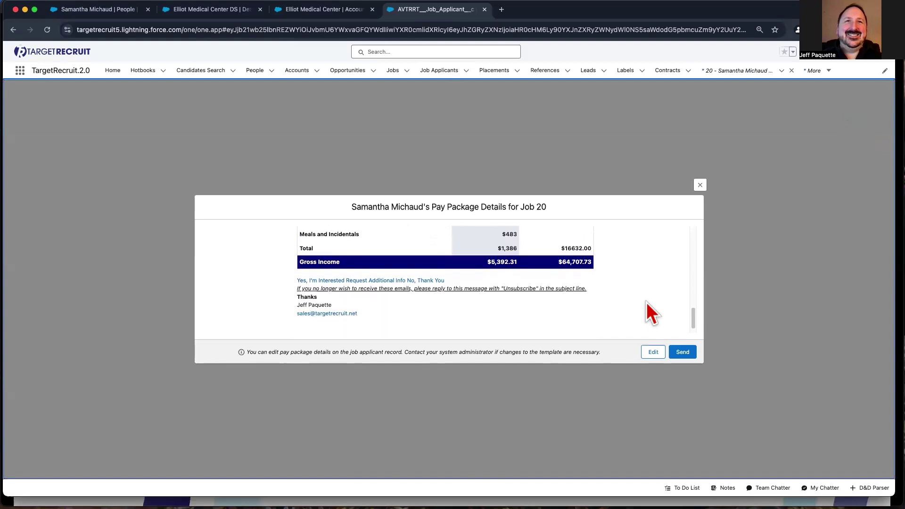
left_click(683, 352)
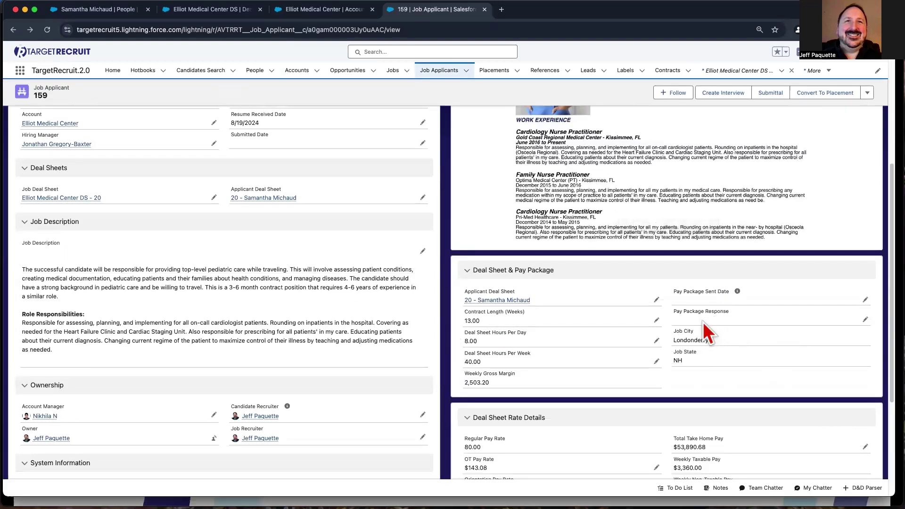
Set the Pay Package Sent Date to 10/28/2024 and save it
left_click(865, 299)
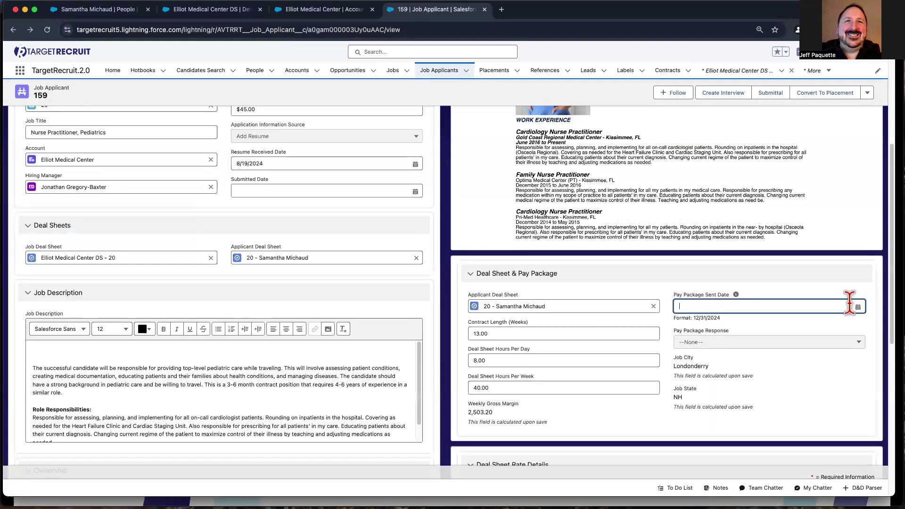
left_click(849, 302)
left_click(770, 430)
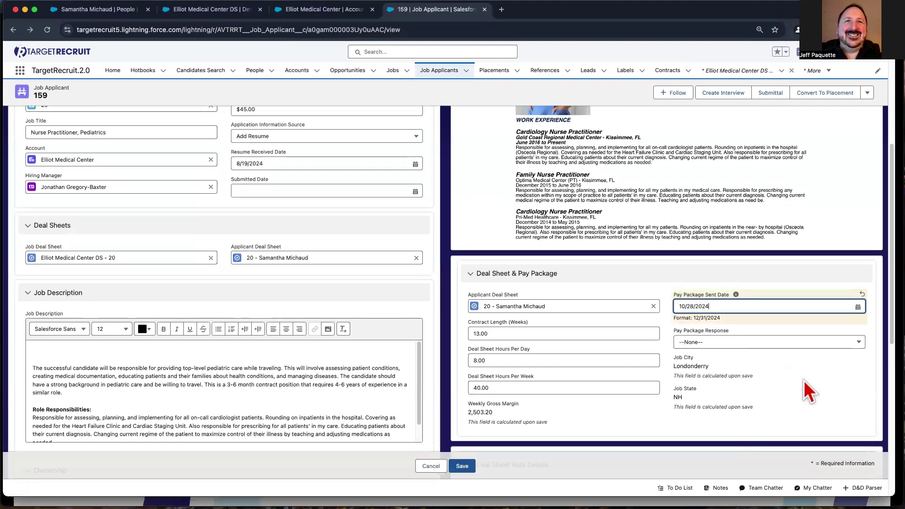
left_click(464, 465)
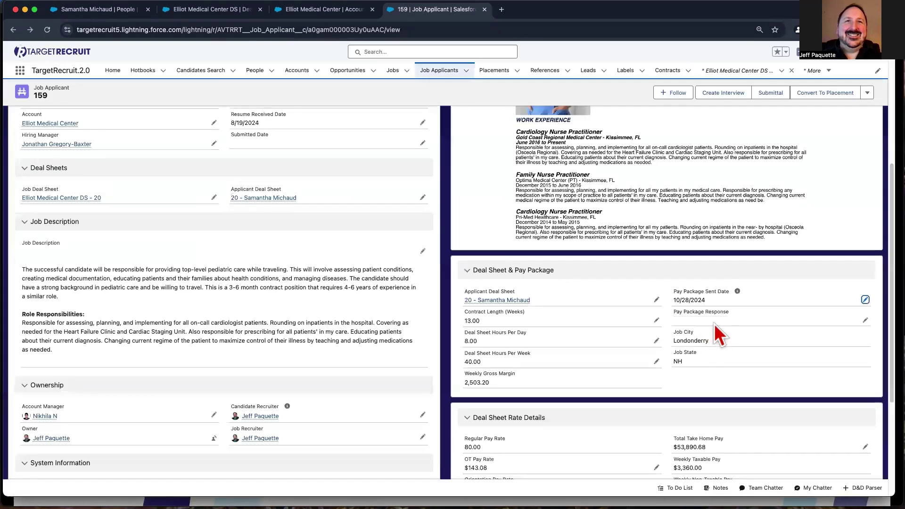
Look at the Pay Package Response options, then cancel, leaving the response blank
left_click(866, 322)
left_click(818, 334)
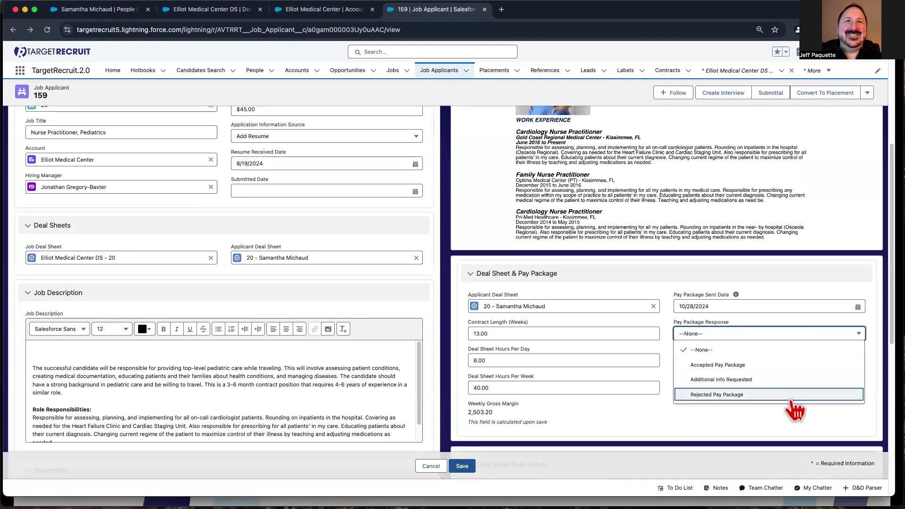
left_click(572, 434)
left_click(430, 466)
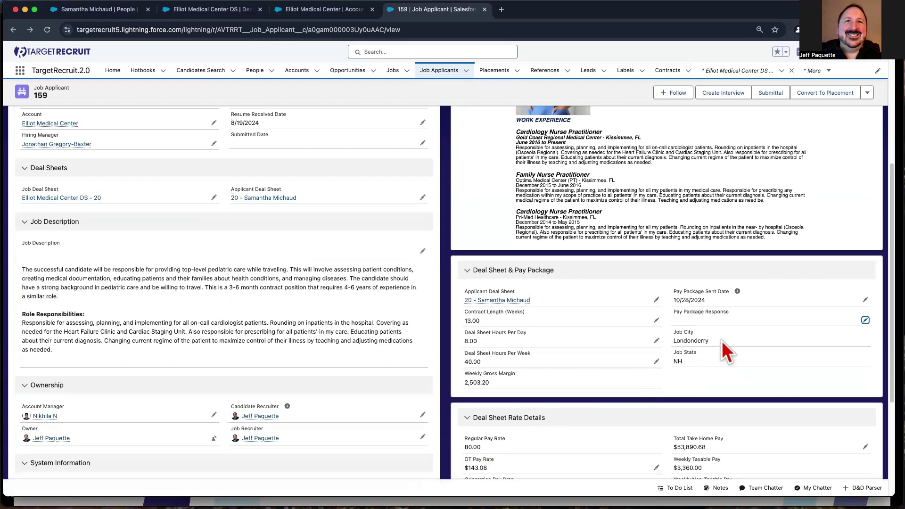
Review the applicant's Deal Sheet & Pay Package figures, then open applicant deal sheet 20
scroll(723, 341, "up", 2)
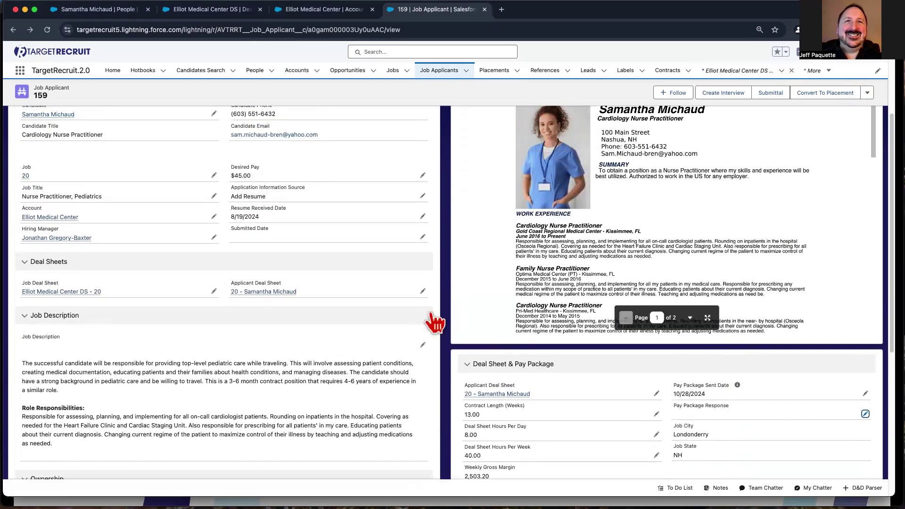
scroll(438, 358, "up", 3)
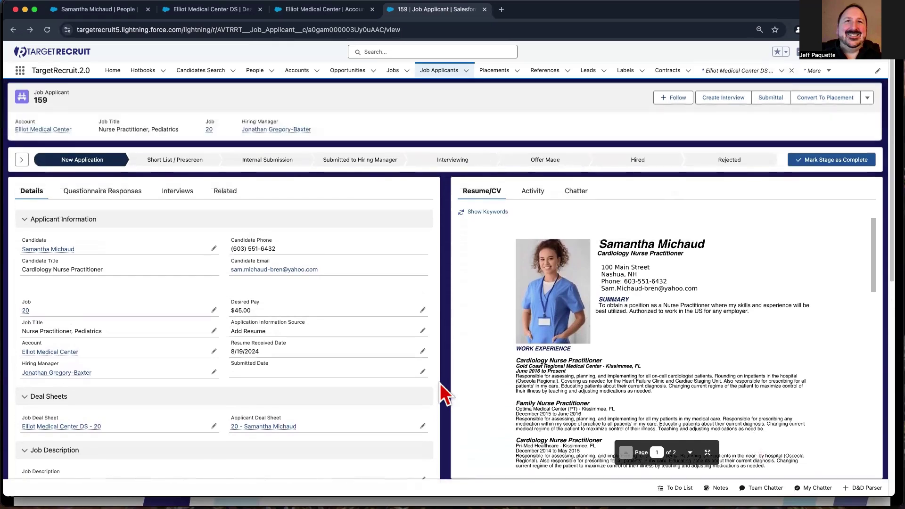
scroll(443, 384, "down", 4)
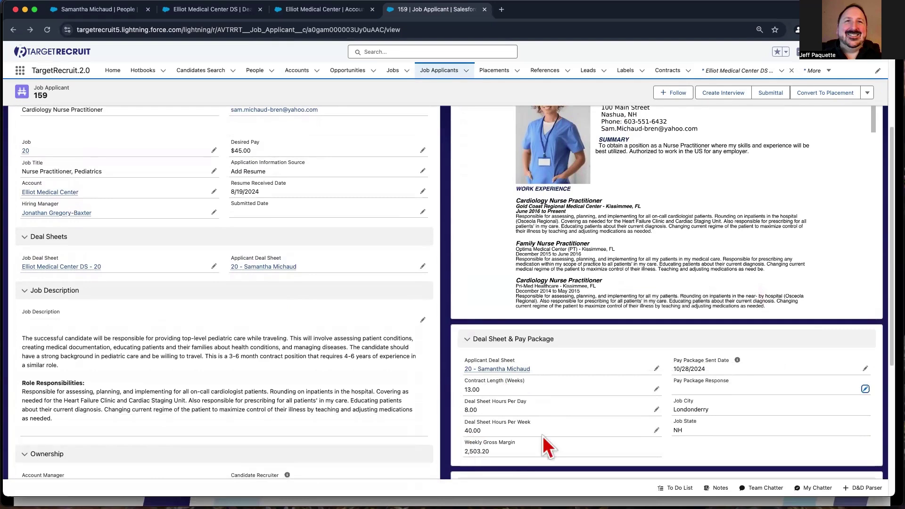
scroll(472, 415, "up", 4)
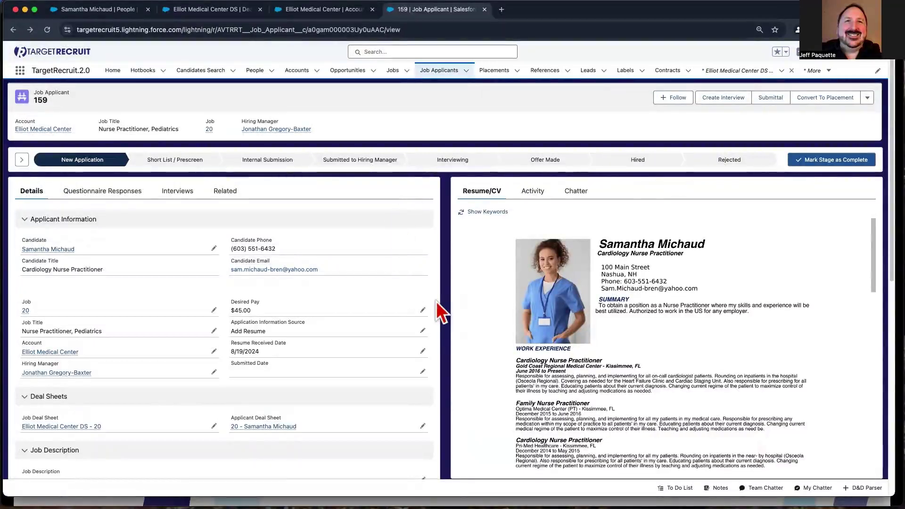
scroll(441, 330, "down", 5)
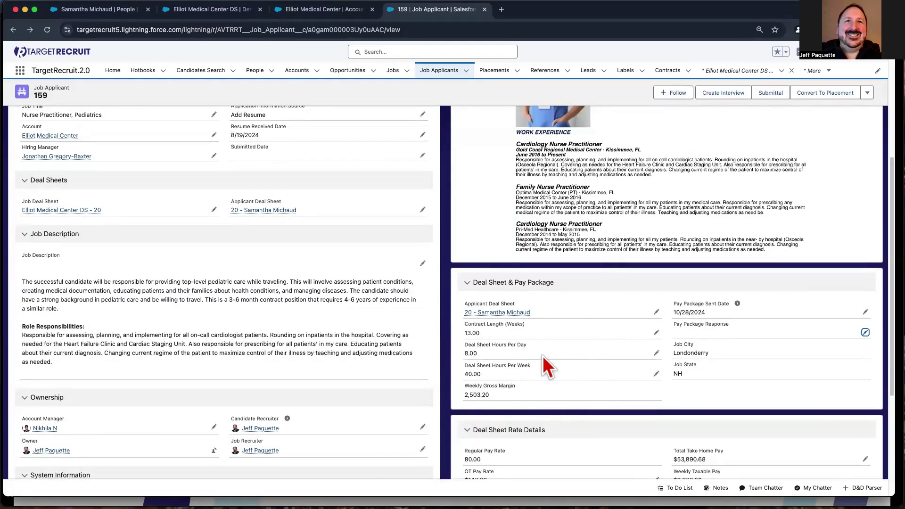
scroll(542, 355, "up", 1)
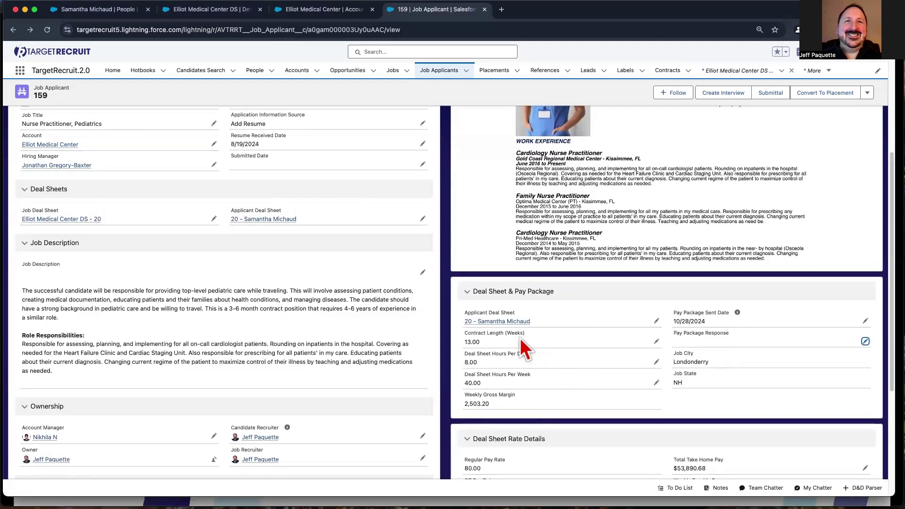
left_click(515, 322)
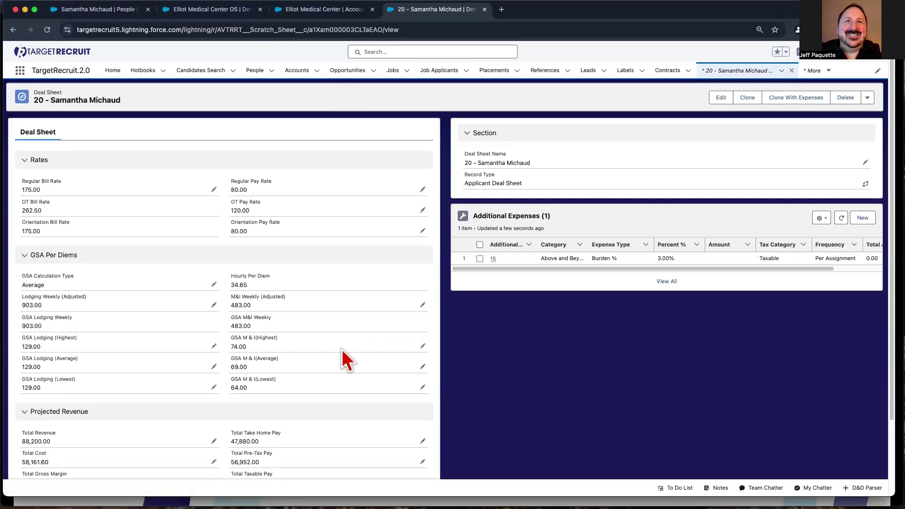
scroll(341, 349, "down", 1)
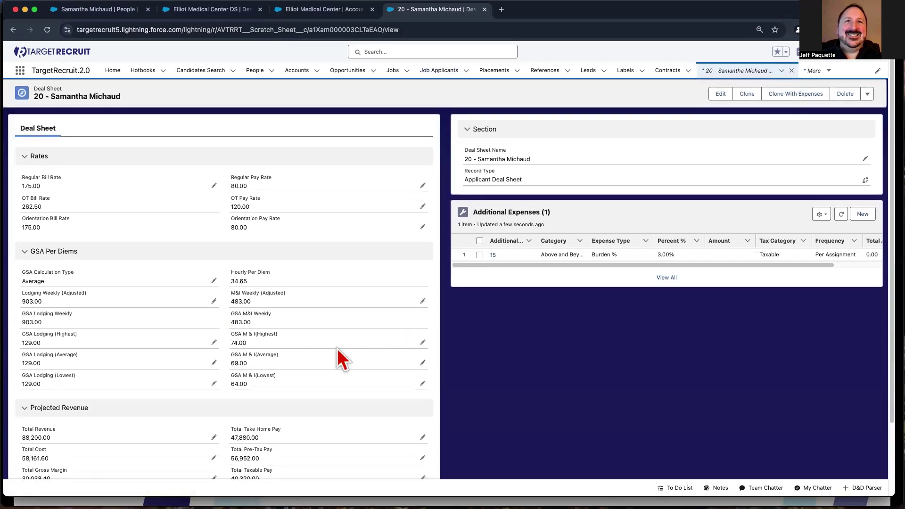
scroll(277, 331, "down", 1)
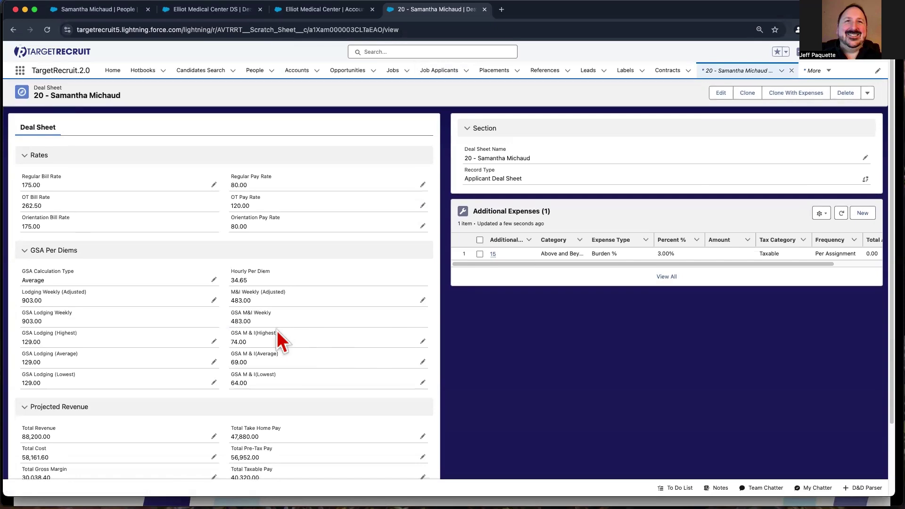
scroll(268, 329, "down", 1)
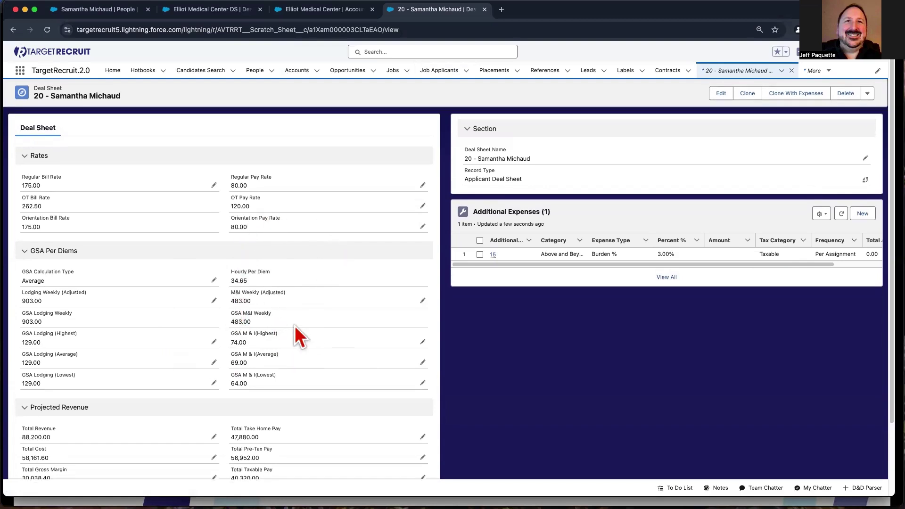
scroll(302, 335, "up", 1)
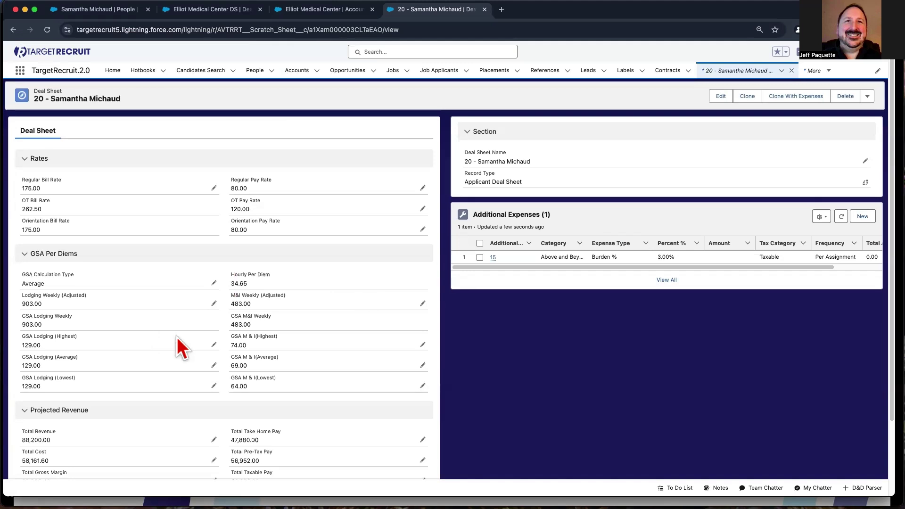
scroll(177, 345, "down", 3)
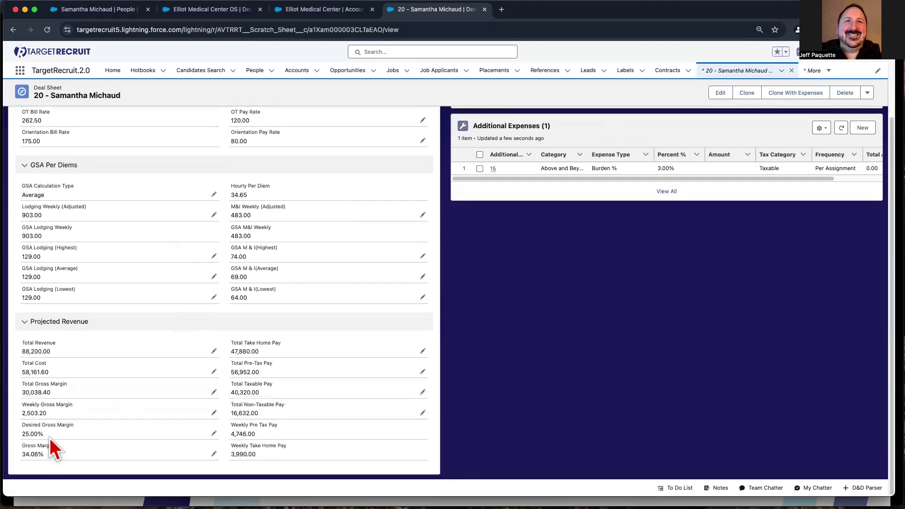
left_click_drag(45, 434, 22, 433)
left_click_drag(74, 430, 67, 430)
left_click(224, 414)
scroll(225, 414, "up", 2)
scroll(225, 414, "up", 2)
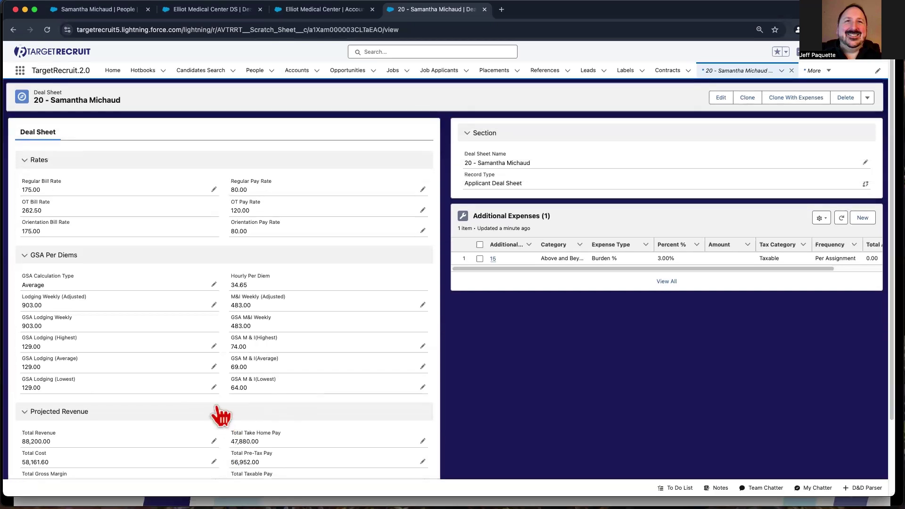
Return from the deal sheet to job applicant 159 and follow its Candidate link to the contact record
left_click(13, 30)
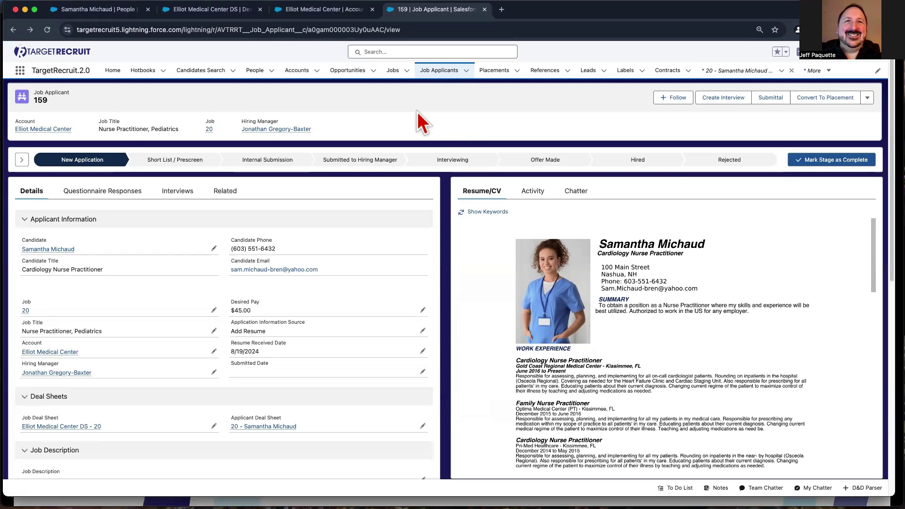
scroll(434, 191, "down", 5)
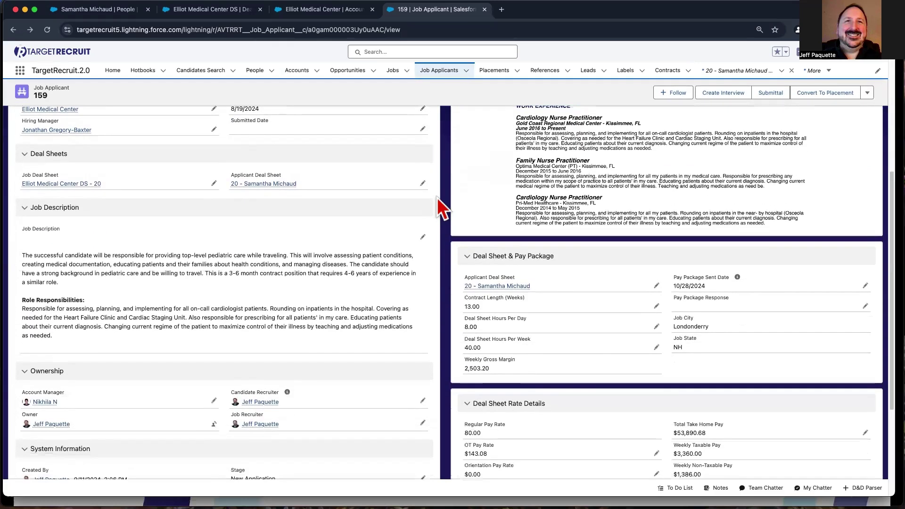
scroll(438, 200, "down", 2)
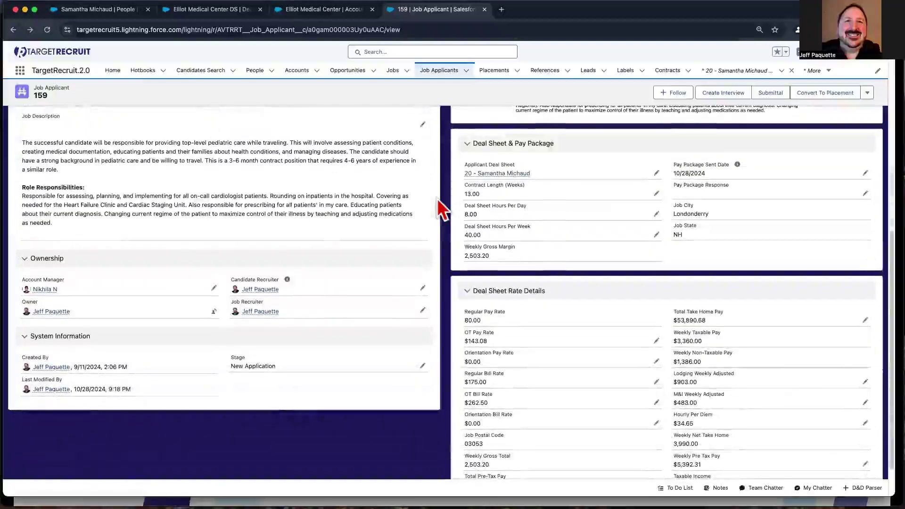
scroll(438, 200, "up", 1)
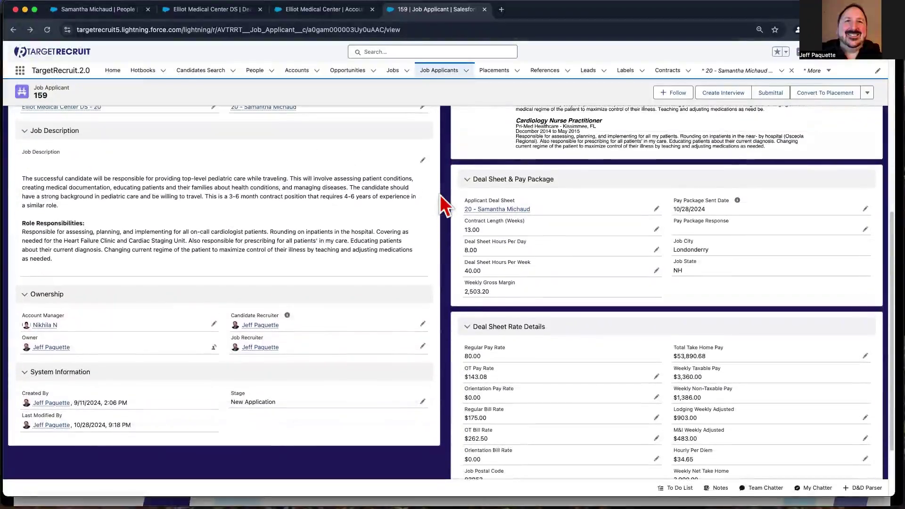
scroll(443, 205, "up", 1)
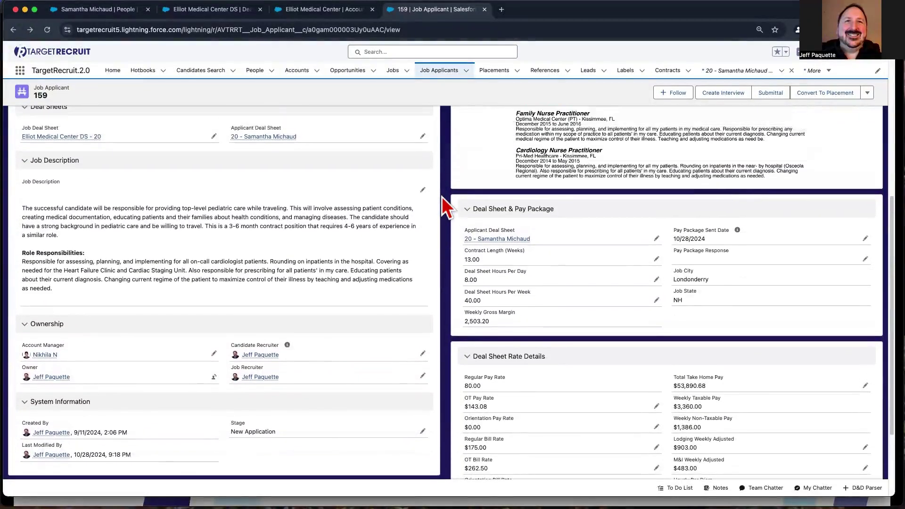
scroll(442, 198, "up", 8)
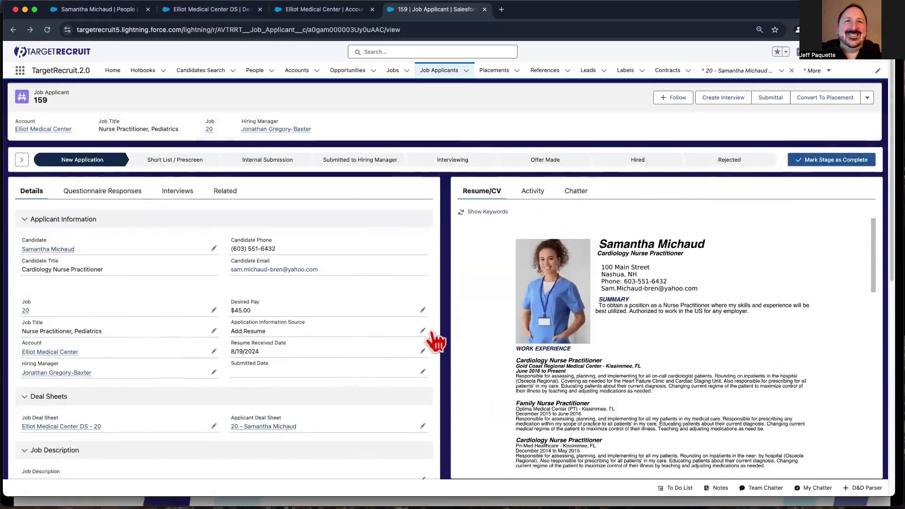
scroll(443, 391, "down", 5)
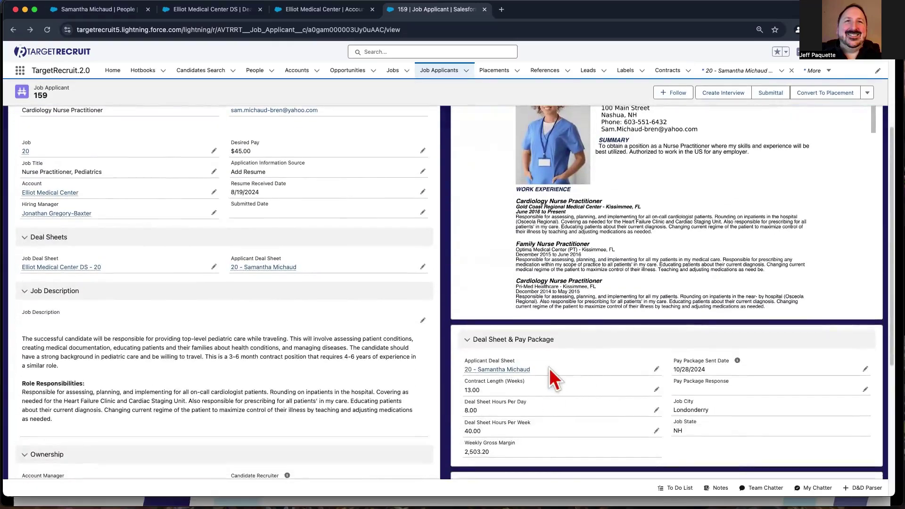
scroll(554, 372, "up", 5)
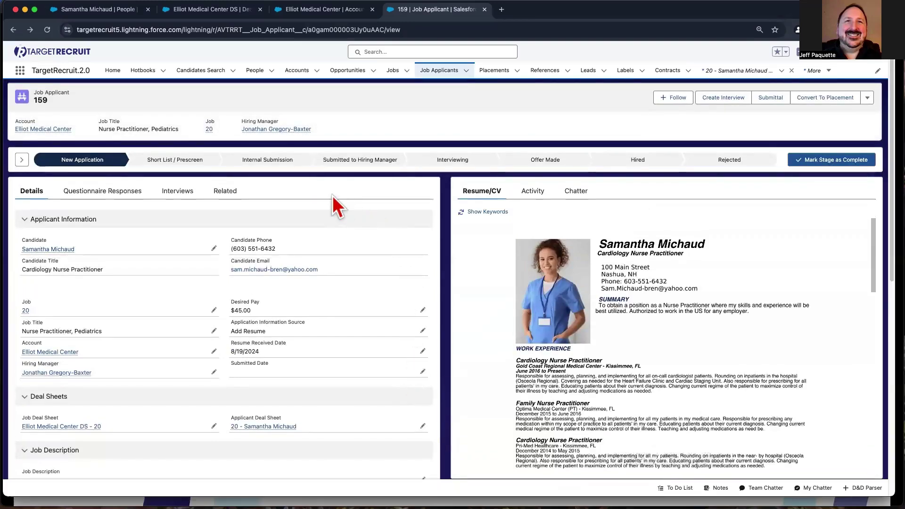
left_click(66, 249)
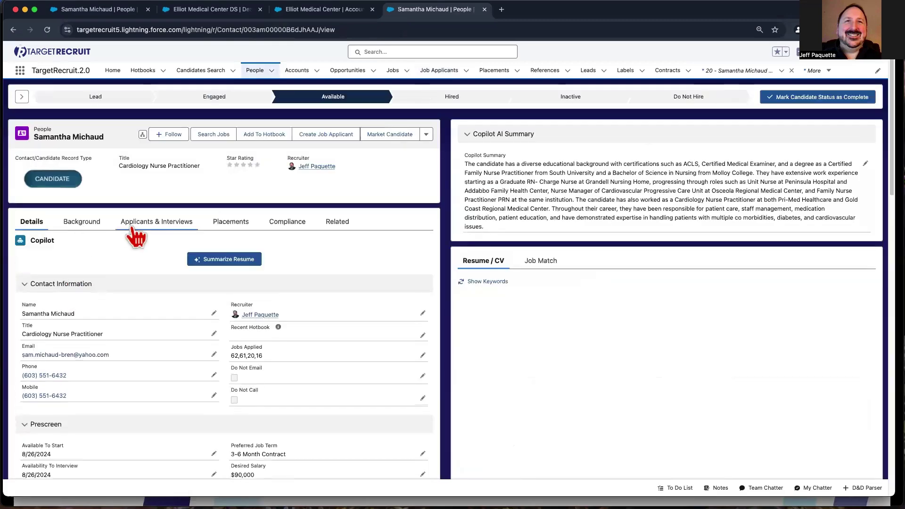
Review the Active applications table, confirming applicant 159 at 80.00 regular pay, then go back to Details
left_click(136, 237)
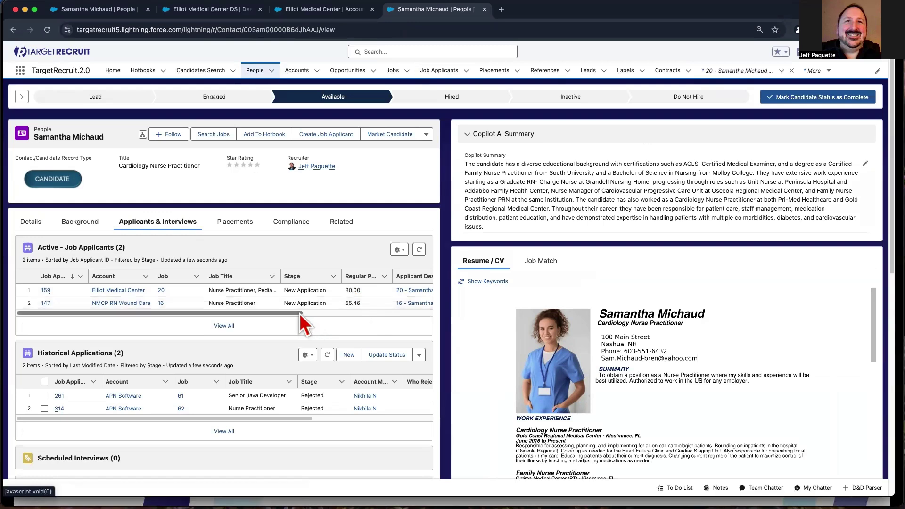
left_click_drag(298, 315, 155, 325)
left_click(43, 224)
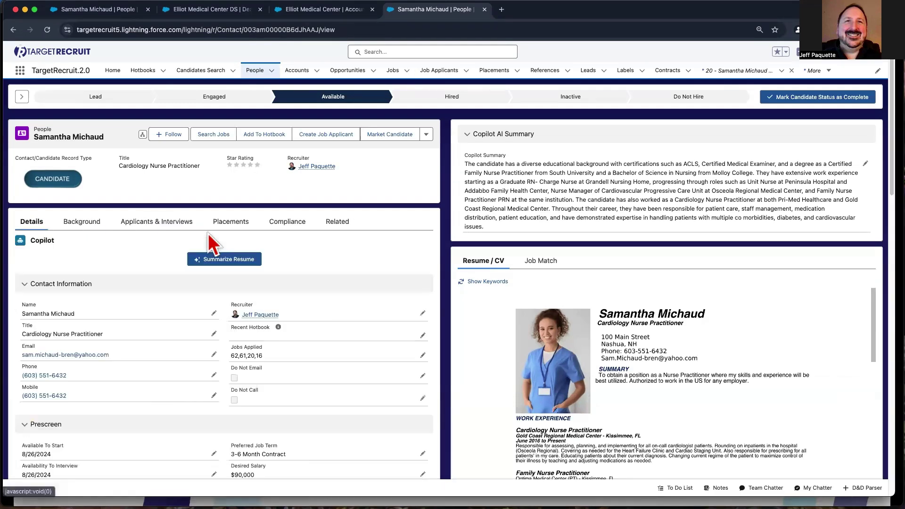